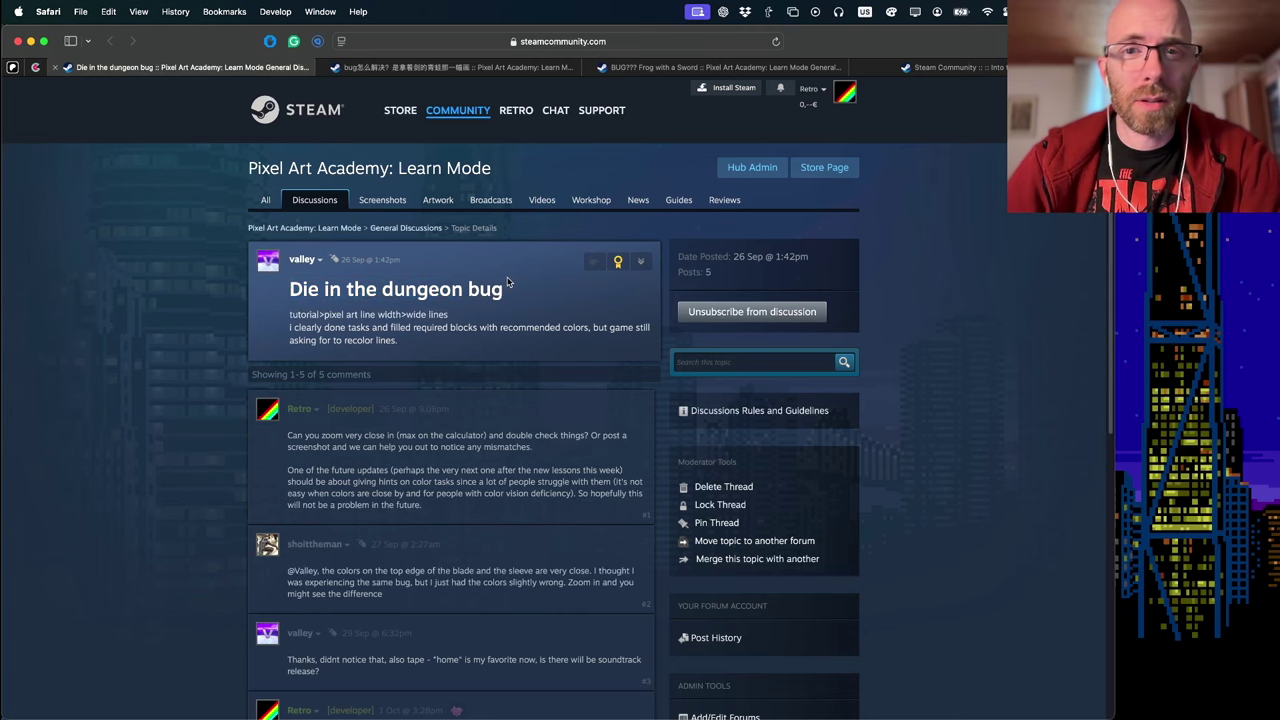
- Review the player bug threads and the Into the Breach mech artwork on Steam, and the planning cards of the Color helpers milestone
left_click(520, 67)
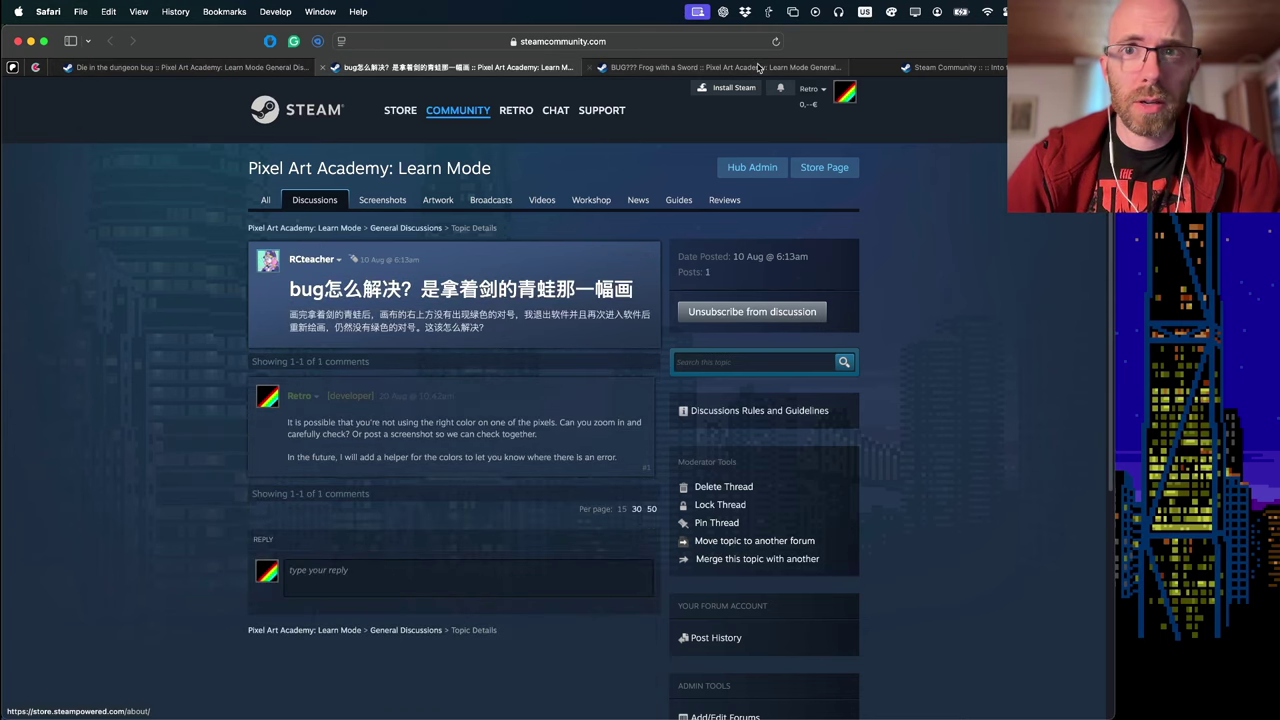
left_click(750, 68)
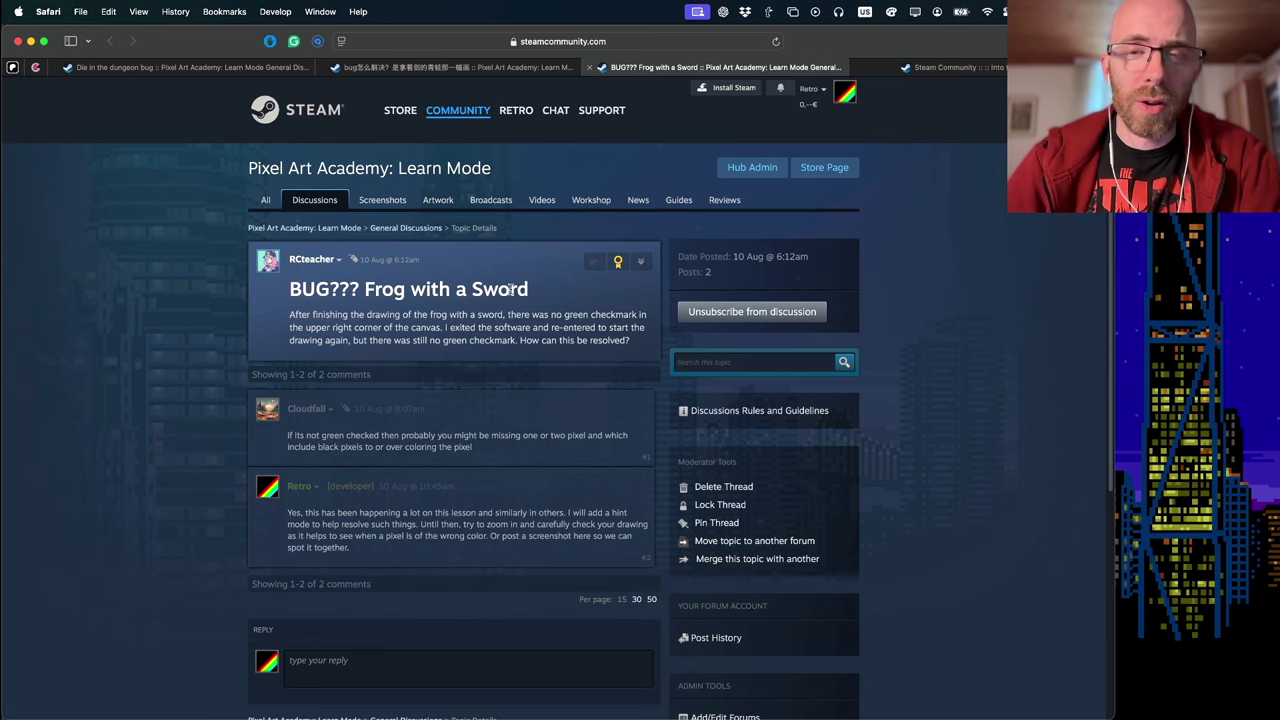
left_click(952, 67)
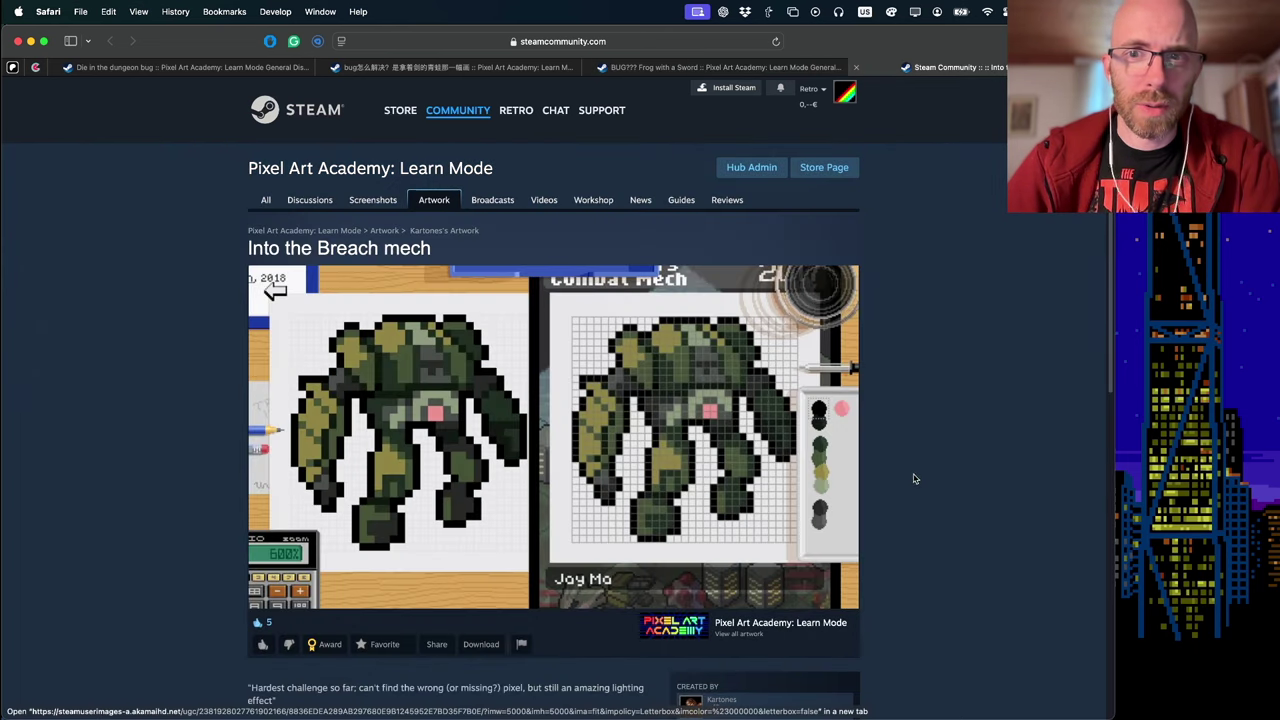
scroll(913, 479, "down", 3)
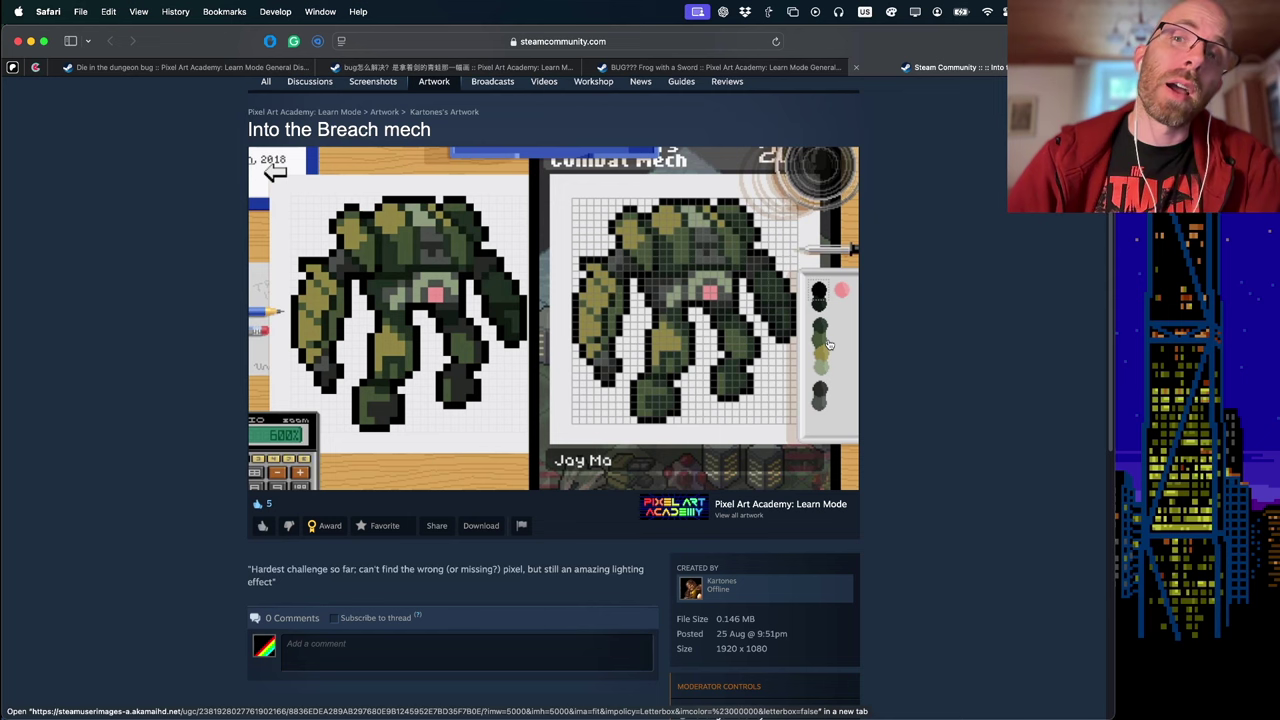
key("ctrl+Tab")
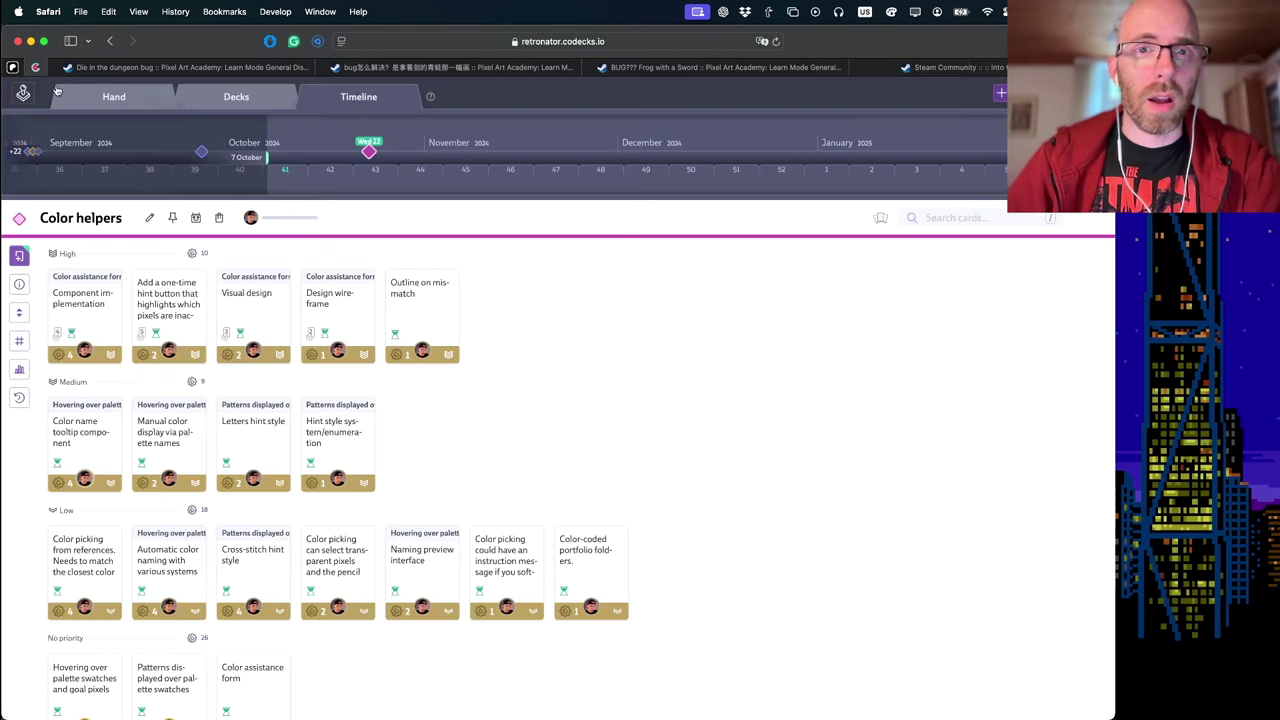
scroll(698, 352, "down", 2)
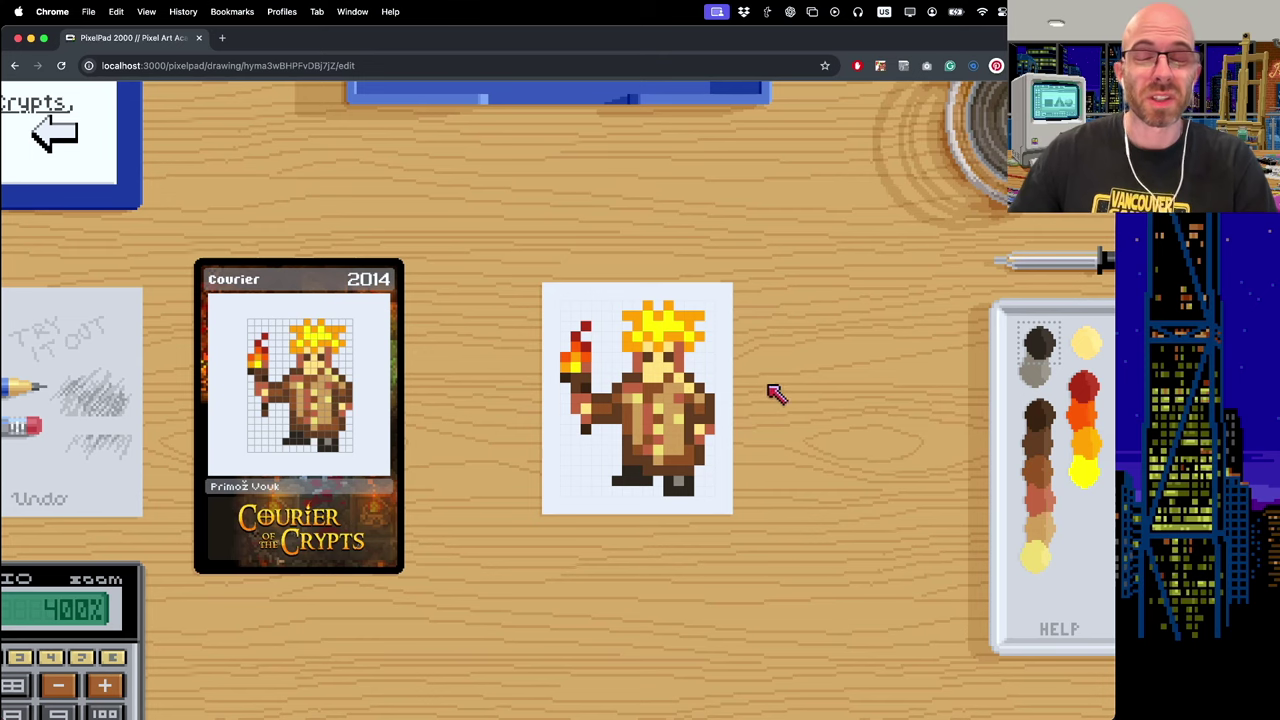
- Examine the courier drawing's pixels at 1600% zoom against the reference card for wrong colors
mouse_move(790, 400)
left_mouse_down()
mouse_move(797, 434)
mouse_move(757, 300)
mouse_move(770, 422)
left_mouse_up()
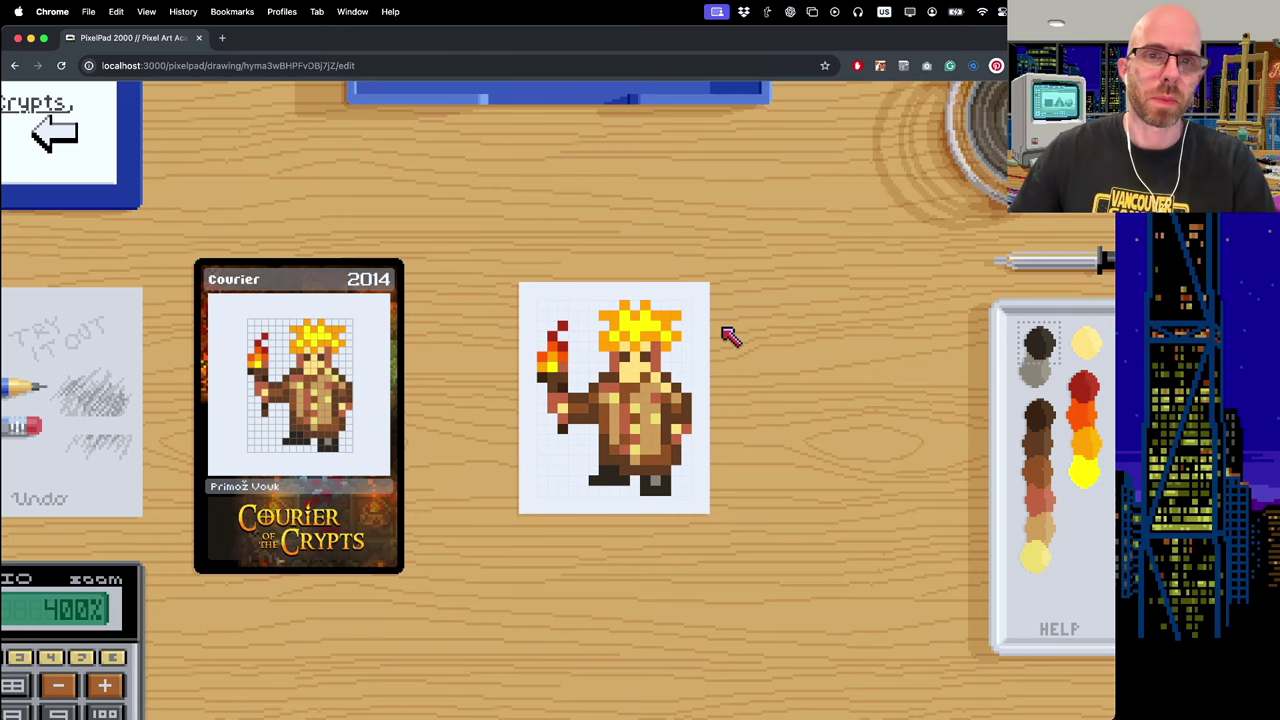
key("plus")
key("plus")
scroll(600, 310, "right", 5)
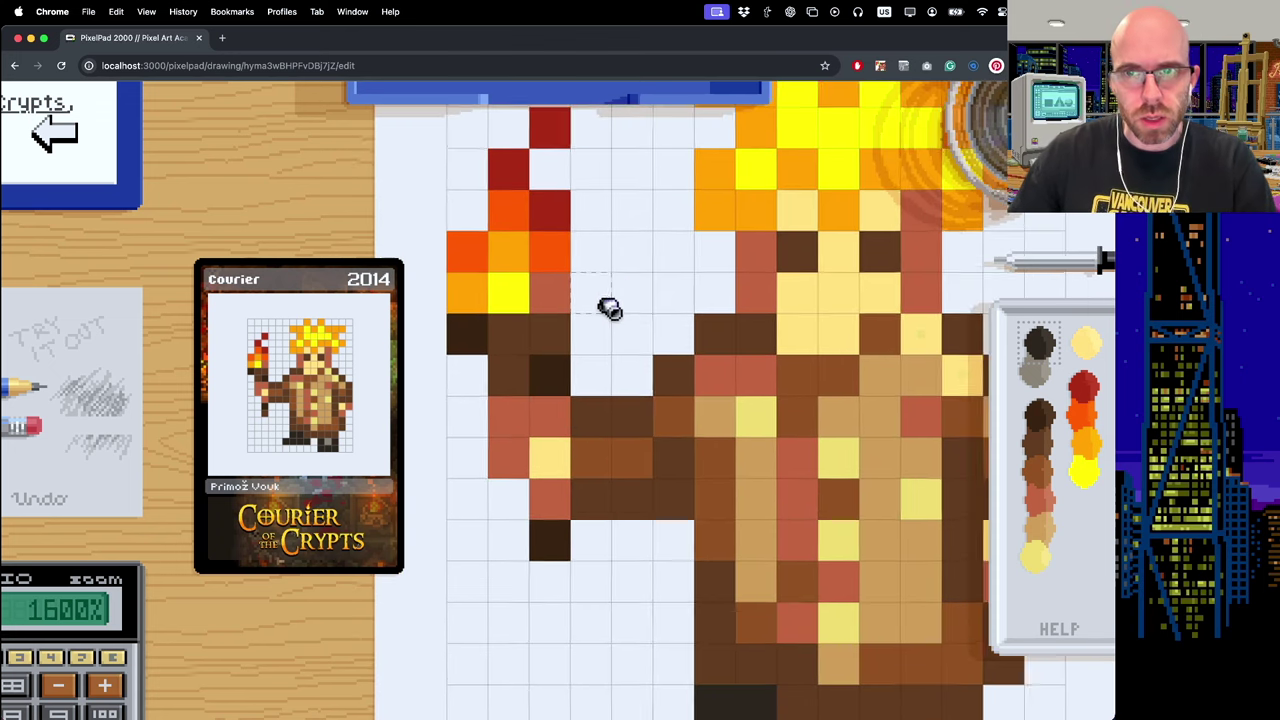
scroll(670, 250, "up", 3)
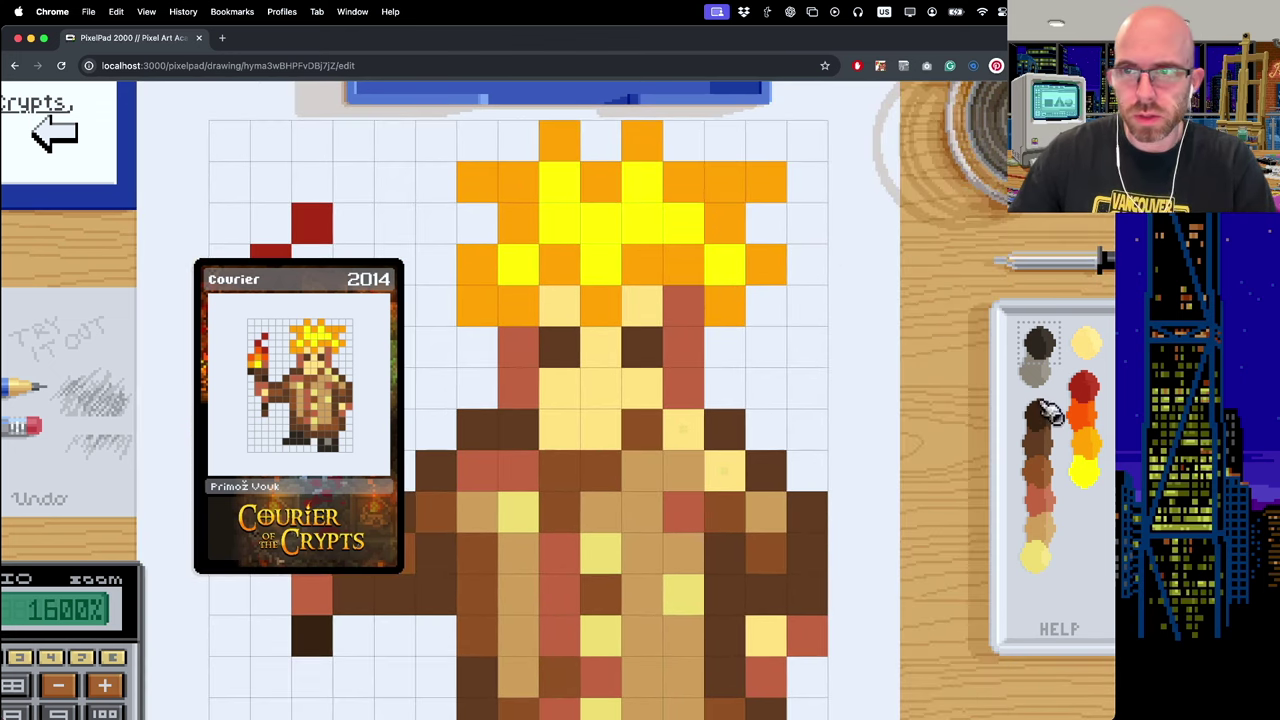
scroll(760, 290, "down", 5)
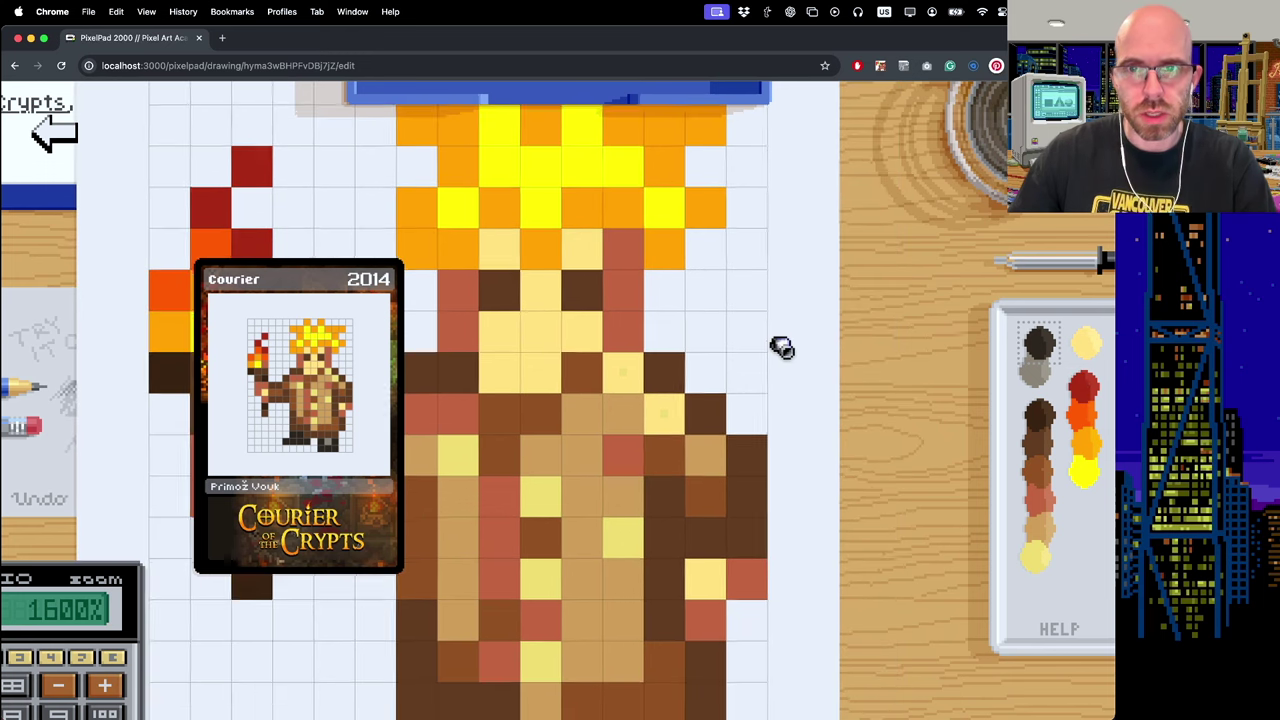
scroll(614, 388, "up", 1)
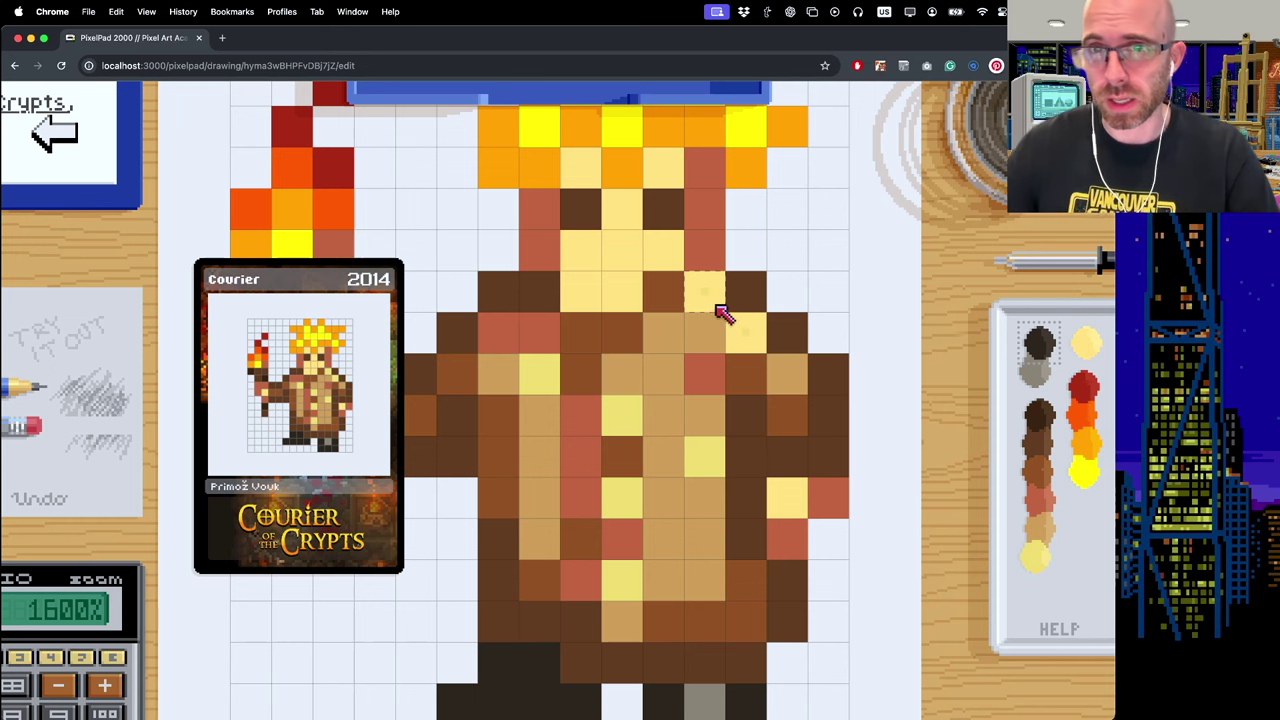
- Compare the whole courier drawing with the reference card at 800% zoom, with the canvas placed beside the card
key("minus")
key("minus")
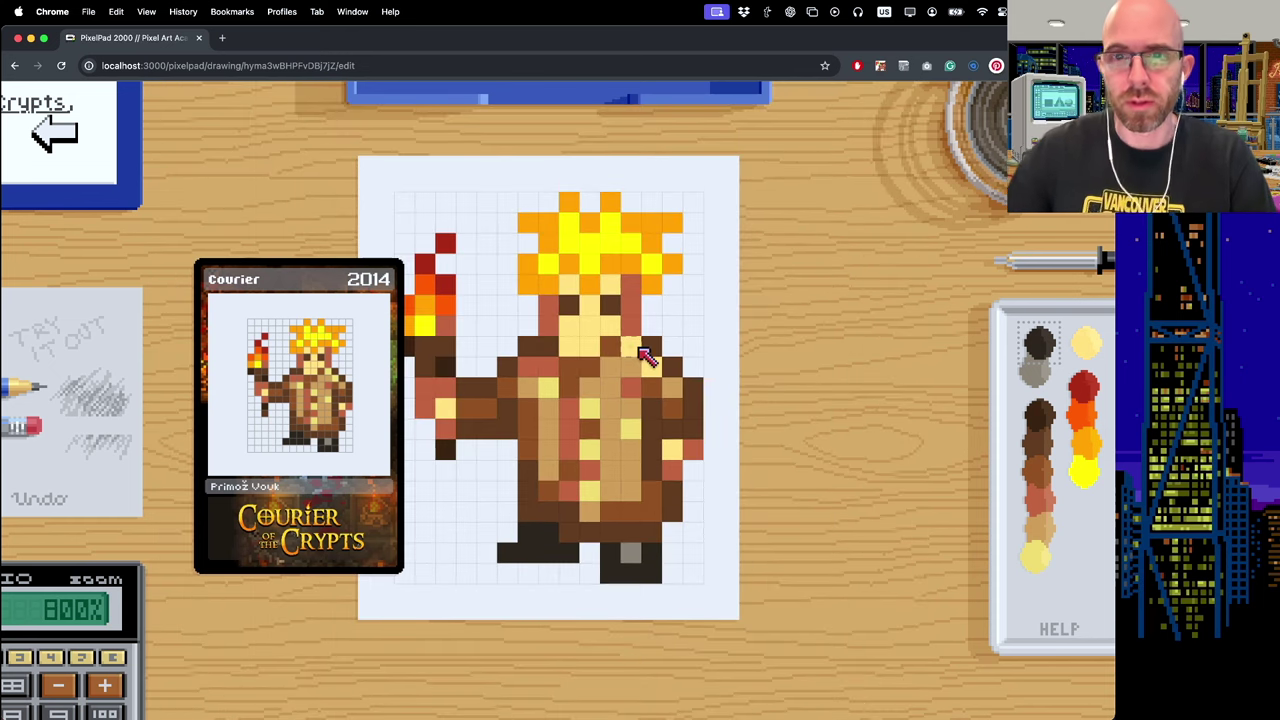
key("equal")
key("minus")
key("minus")
key("equal")
key("equal")
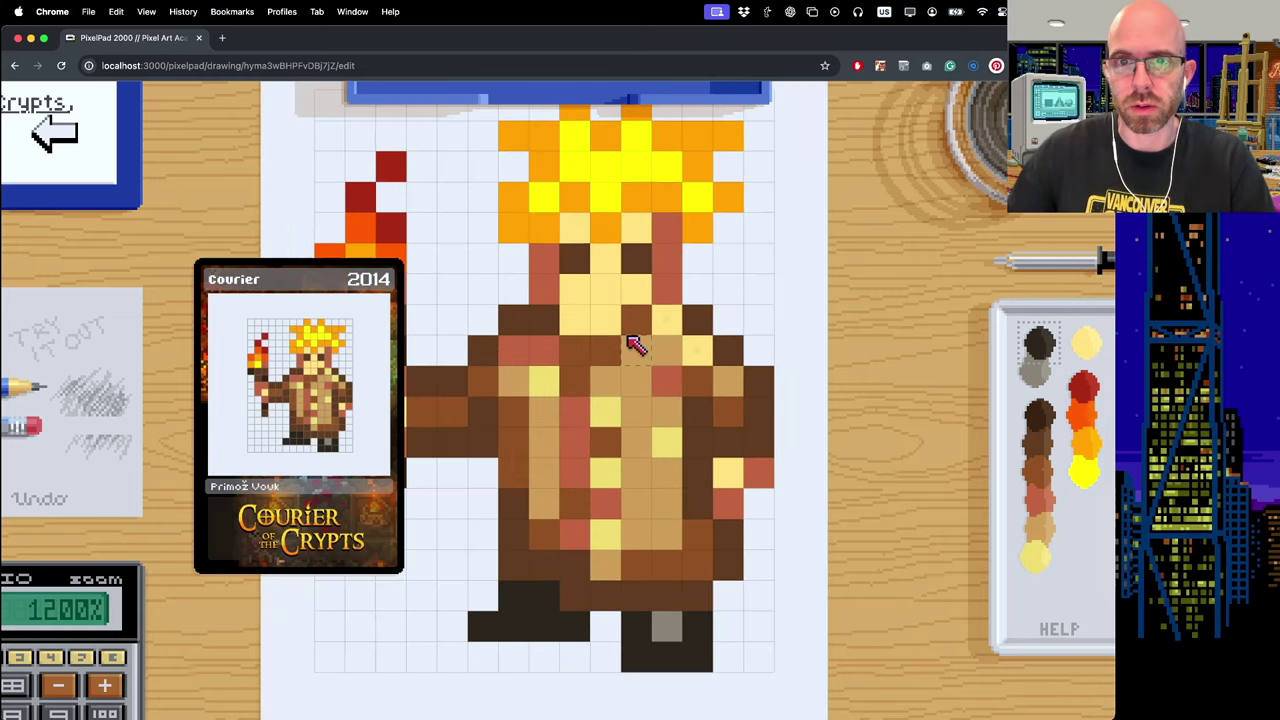
key("minus")
left_click_drag(575, 335, 665, 338)
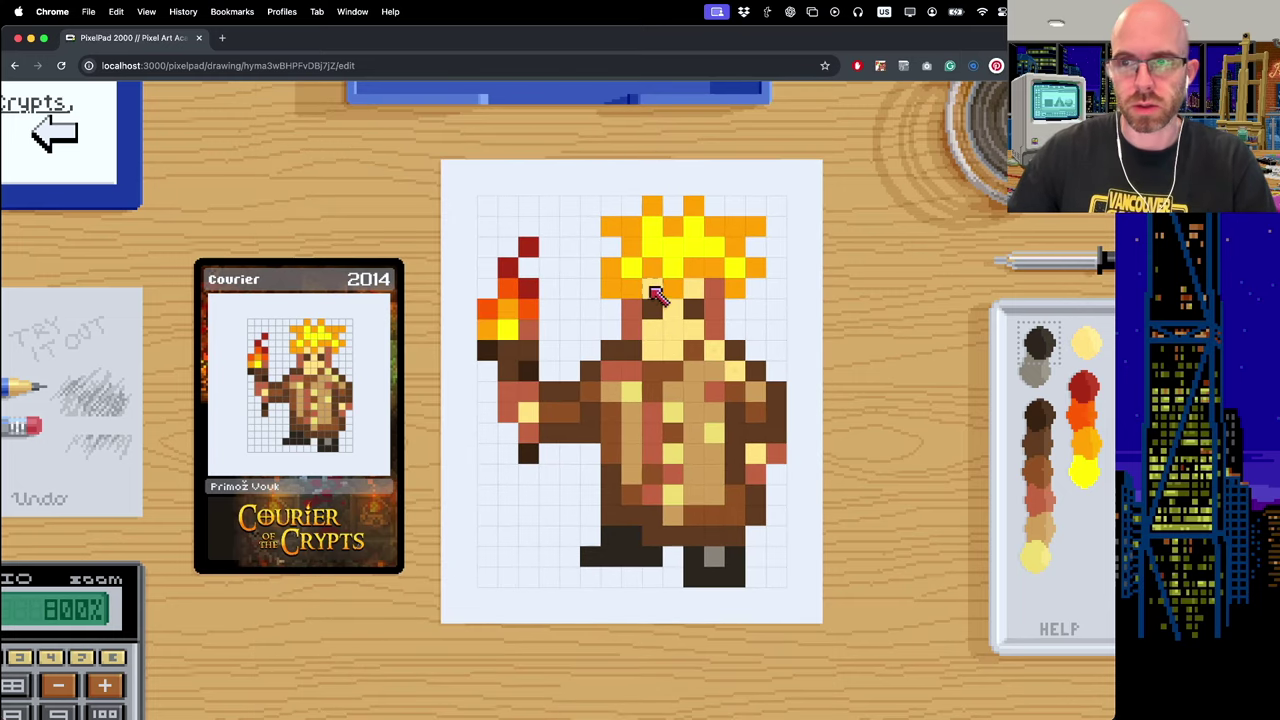
- Request one-time help displaying errors and missing pixels, and inspect the marked pixels at the courier's shoulder and below the torch handle
left_click(1066, 640)
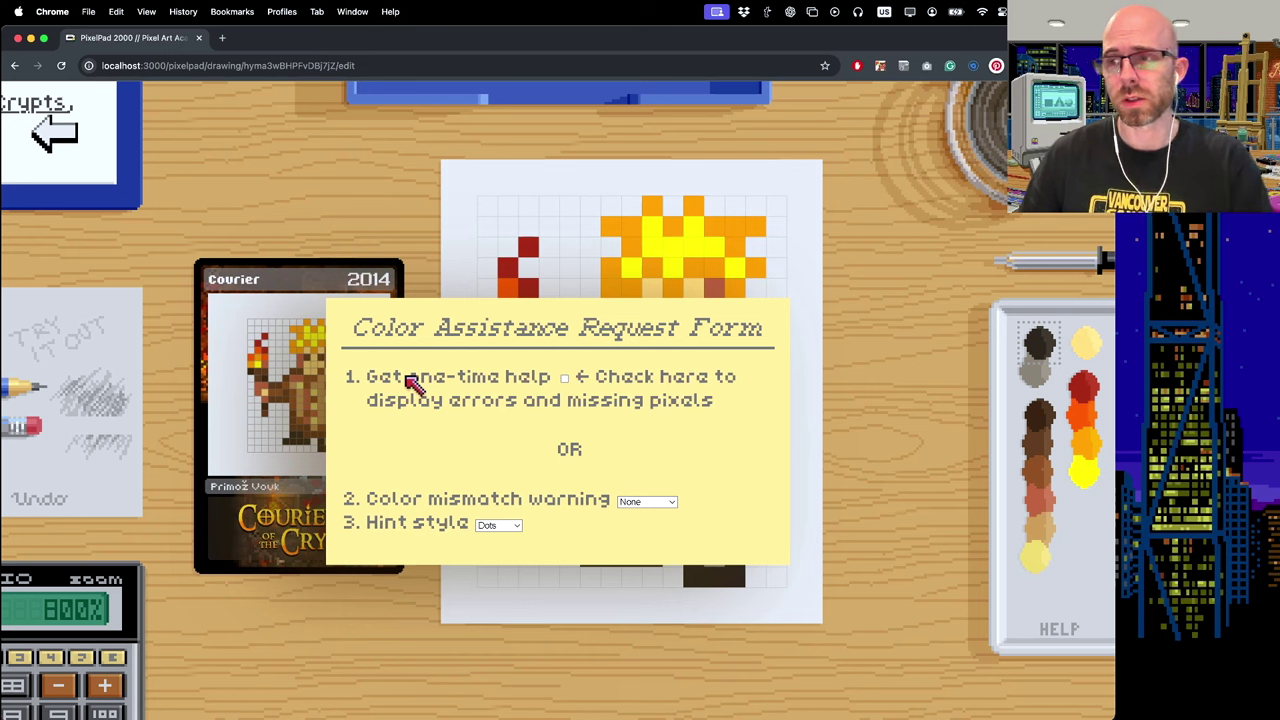
left_click(564, 380)
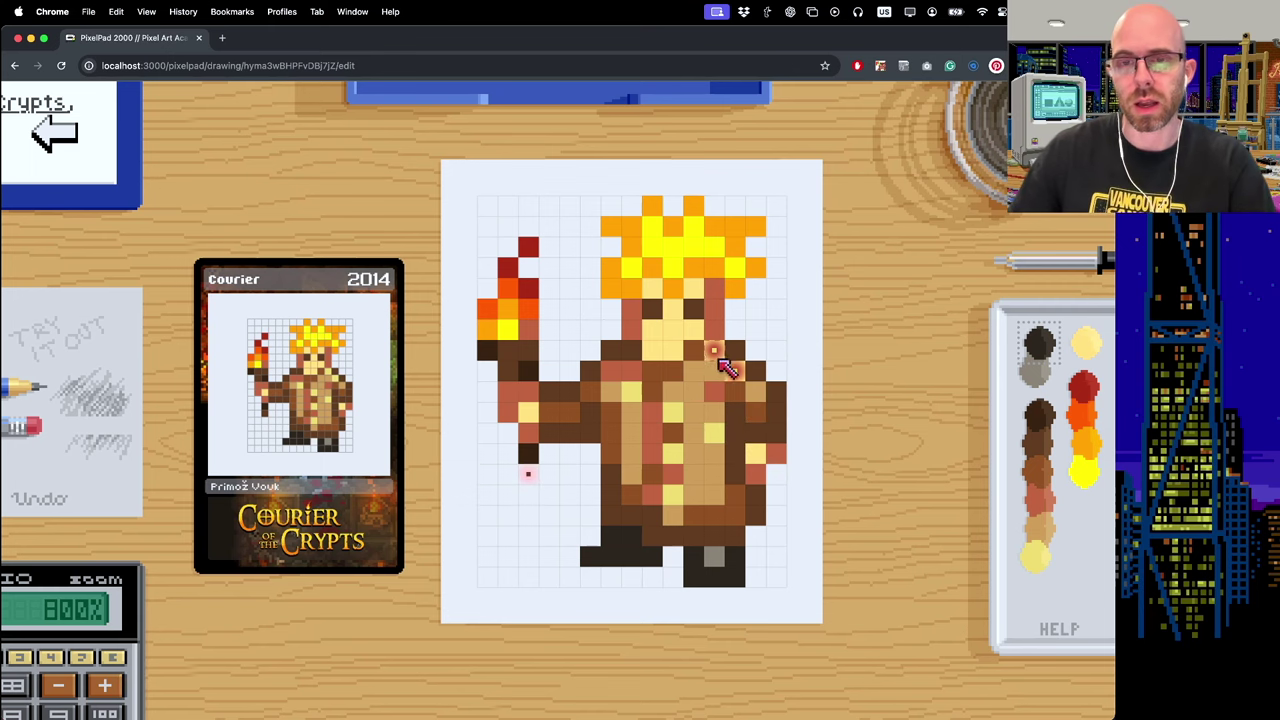
key("plus")
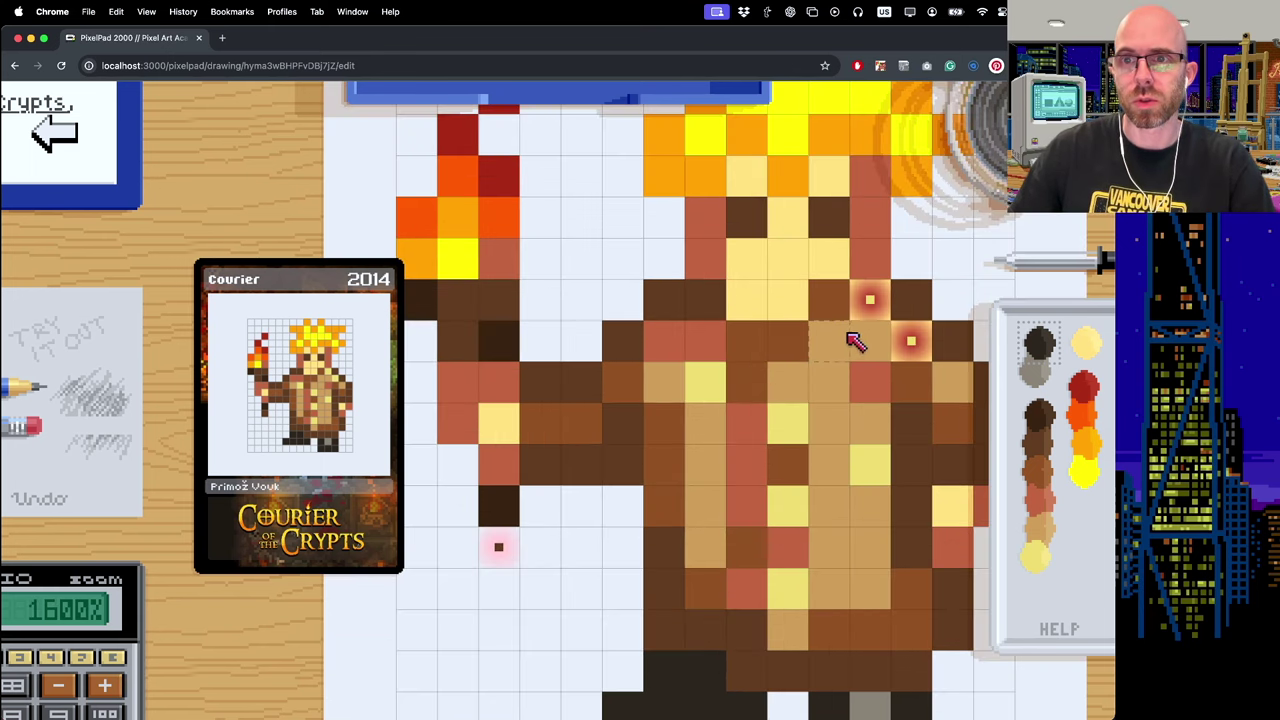
key("space")
left_click_drag(866, 335, 768, 348)
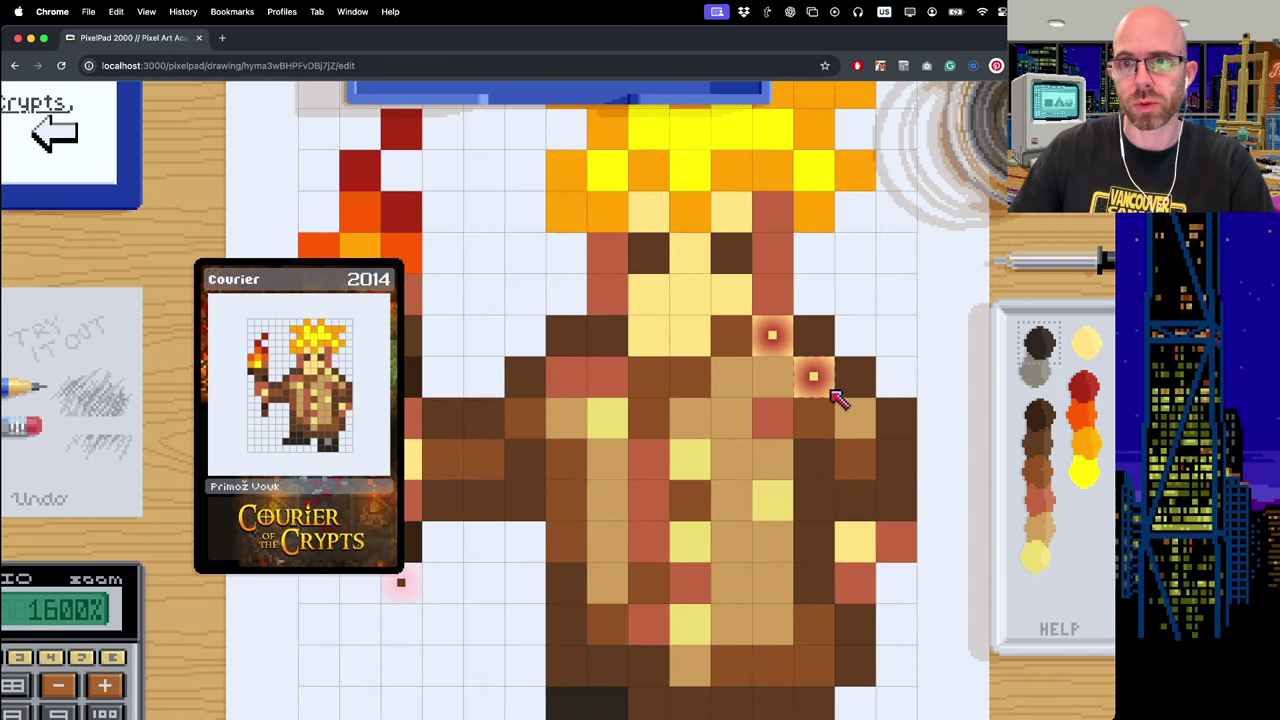
scroll(790, 375, "left", 5)
scroll(790, 375, "down", 2)
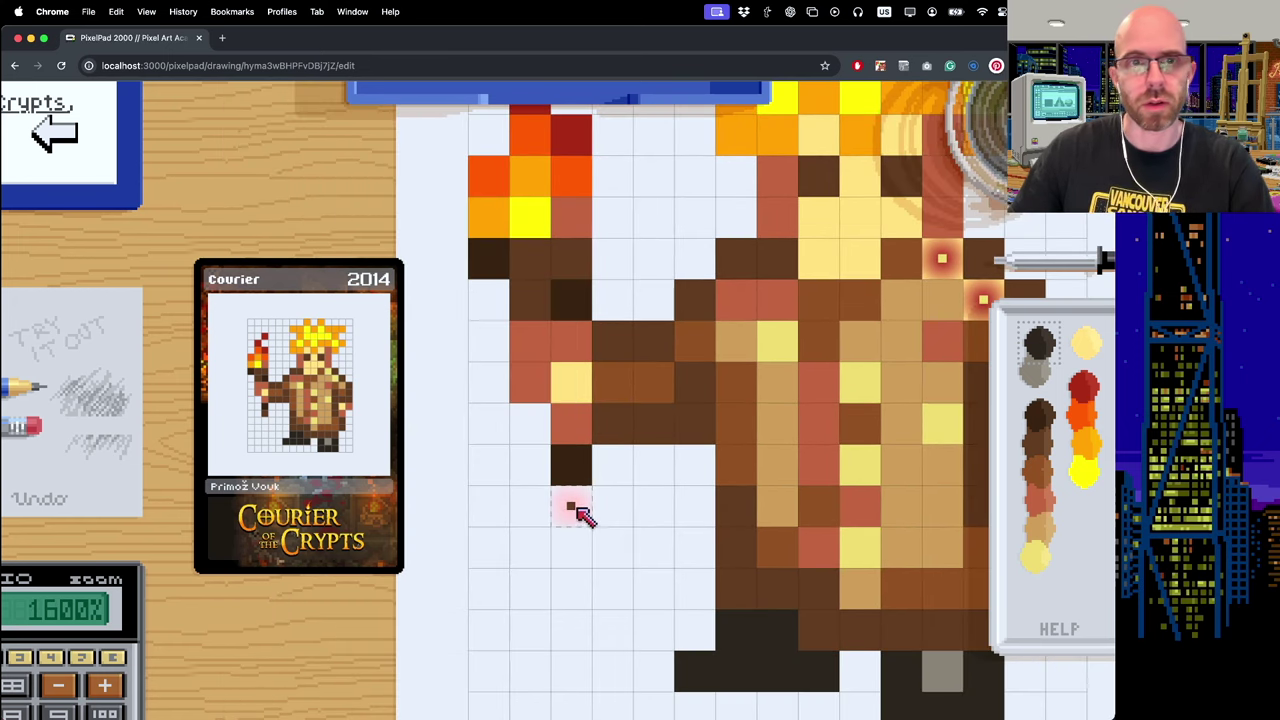
- Fill the marked missing pixel at the bottom of the torch handle with medium-dark brown
scroll(800, 450, "right", 3)
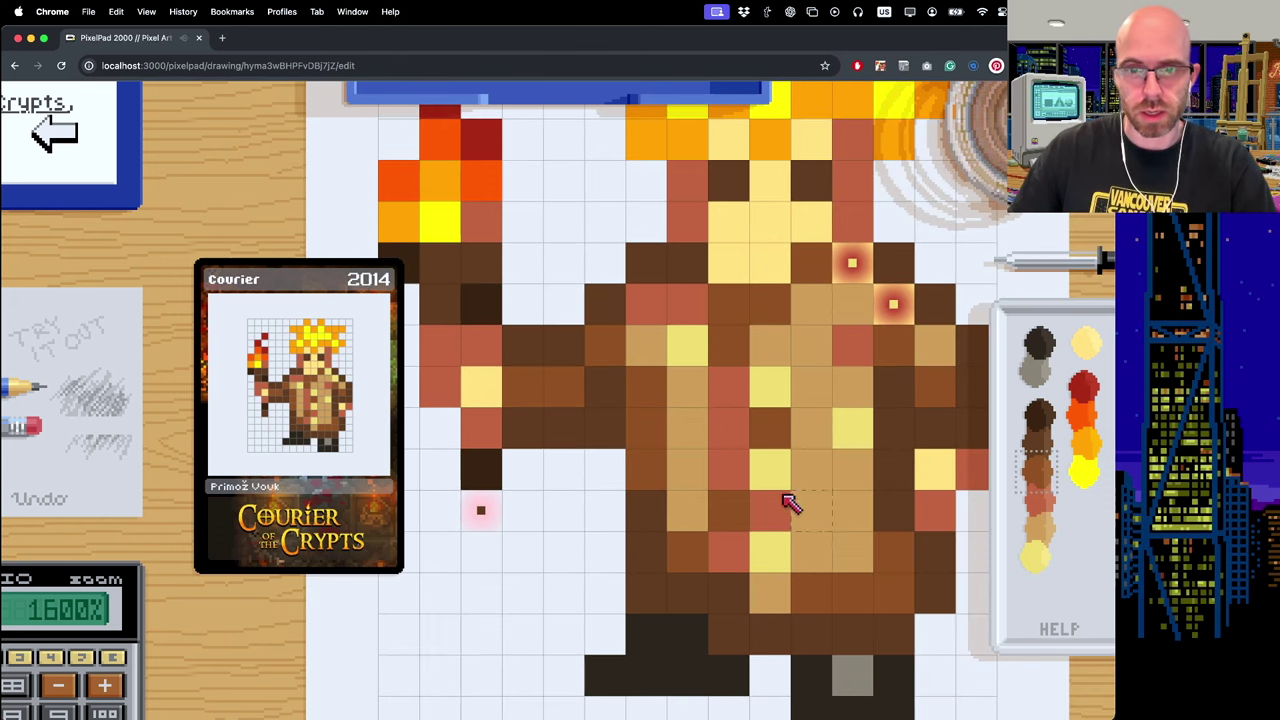
left_click(1040, 420)
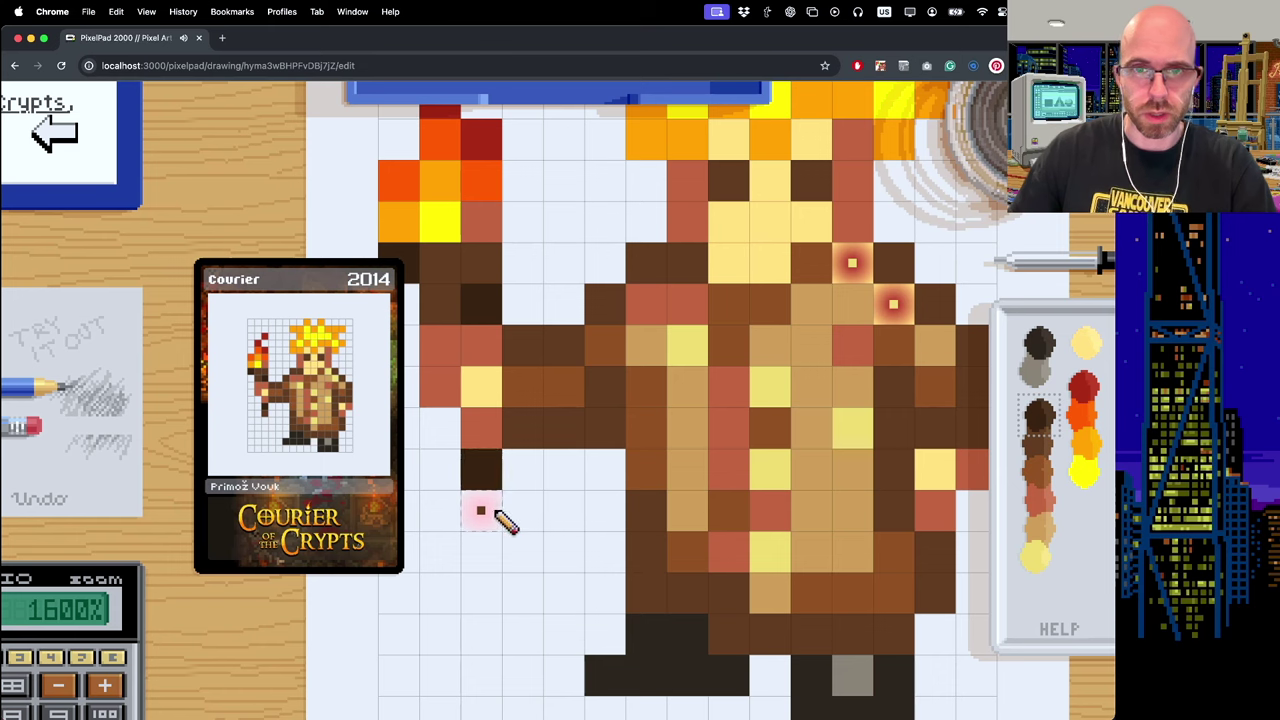
left_click(1040, 442)
left_click(492, 513)
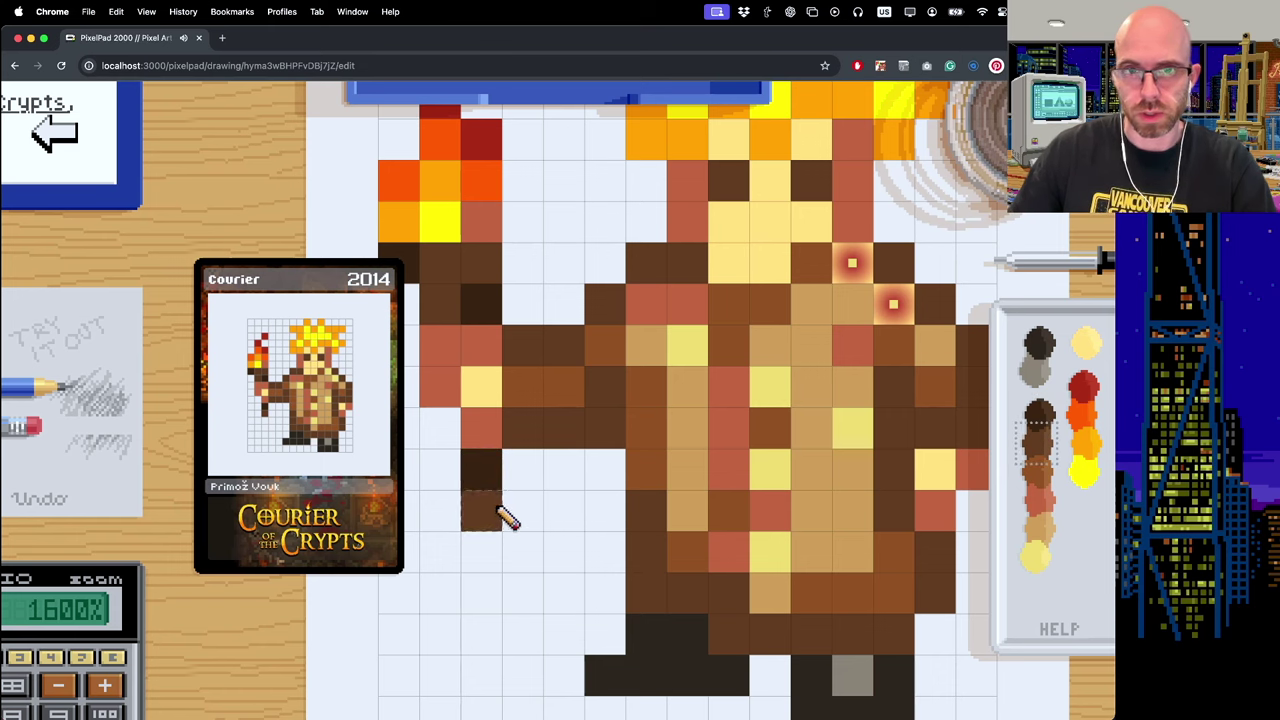
left_click(895, 305)
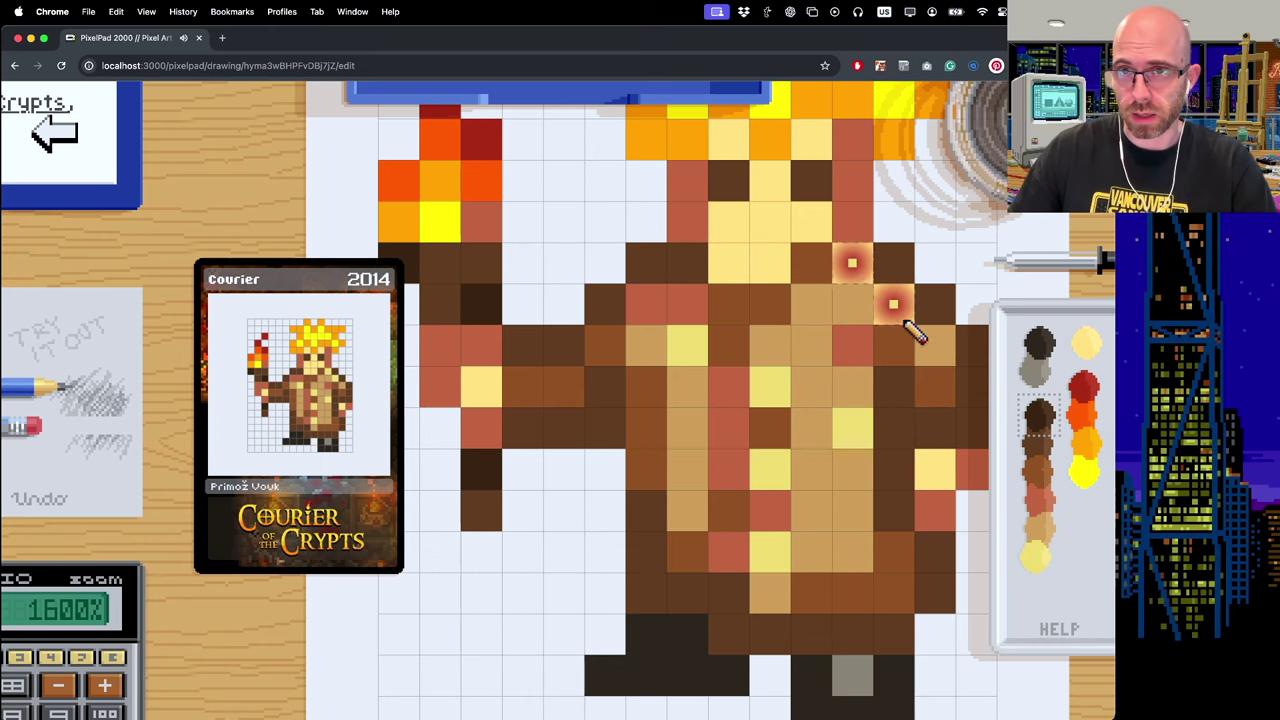
- Set the color assistance hint style to Symbols with one-time help checked, and undo the last brown torch pixel
scroll(883, 312, "right", 1)
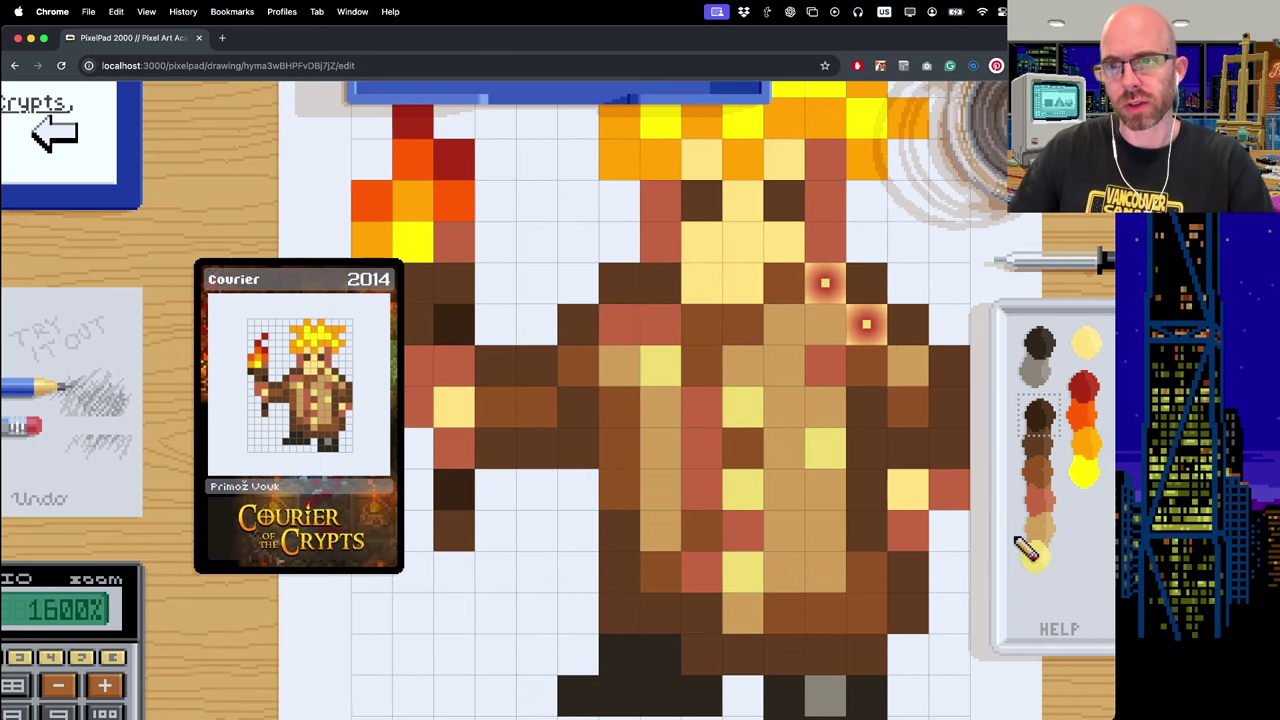
left_click(1060, 630)
left_click(564, 378)
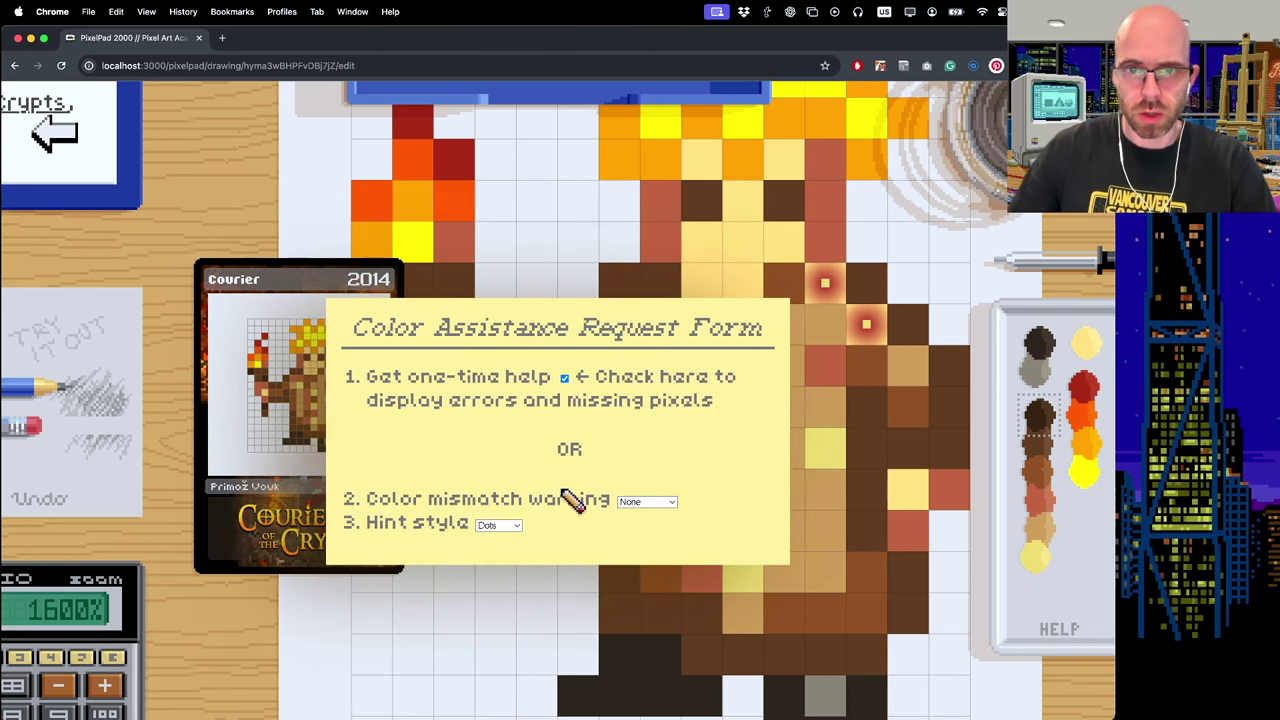
left_click(514, 528)
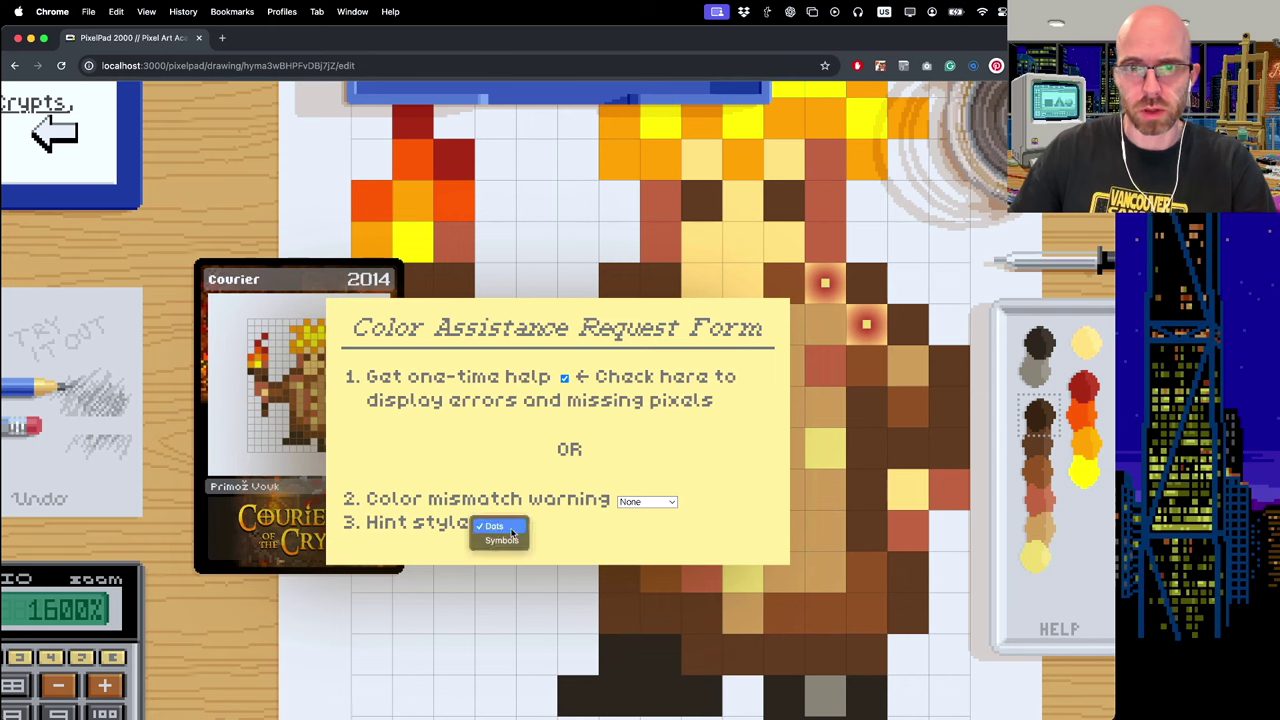
left_click(500, 540)
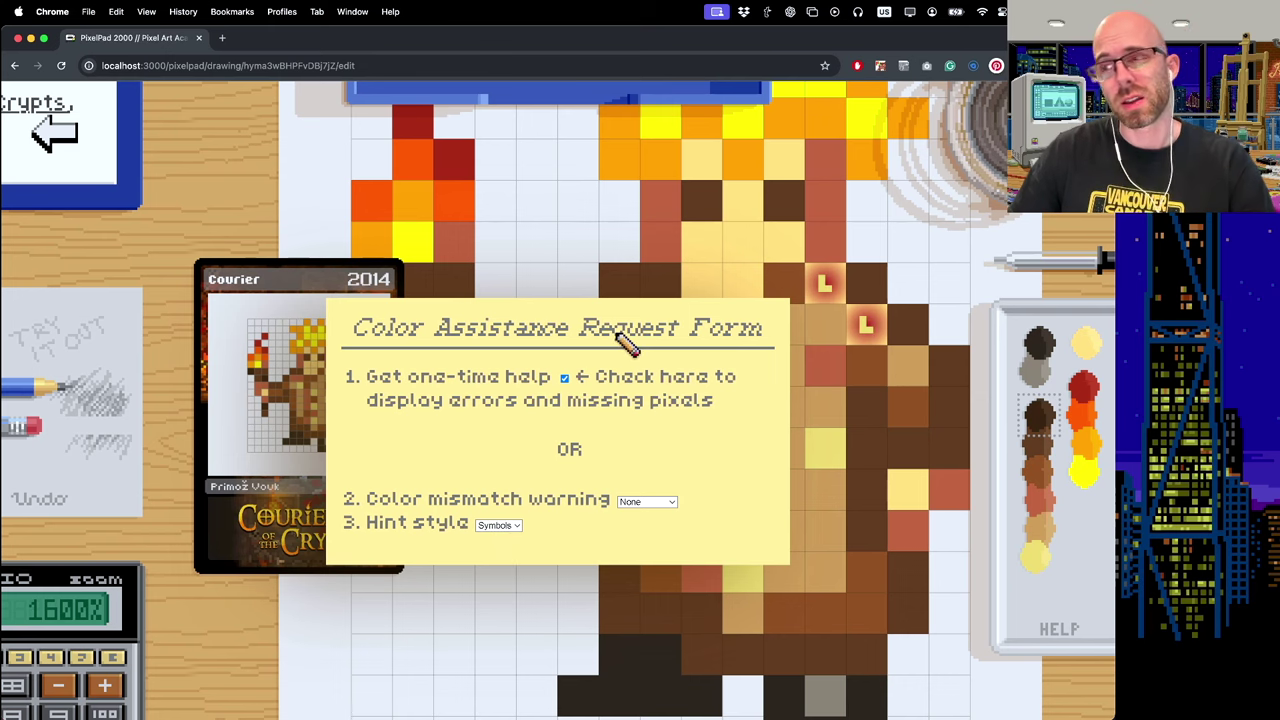
left_click(114, 200)
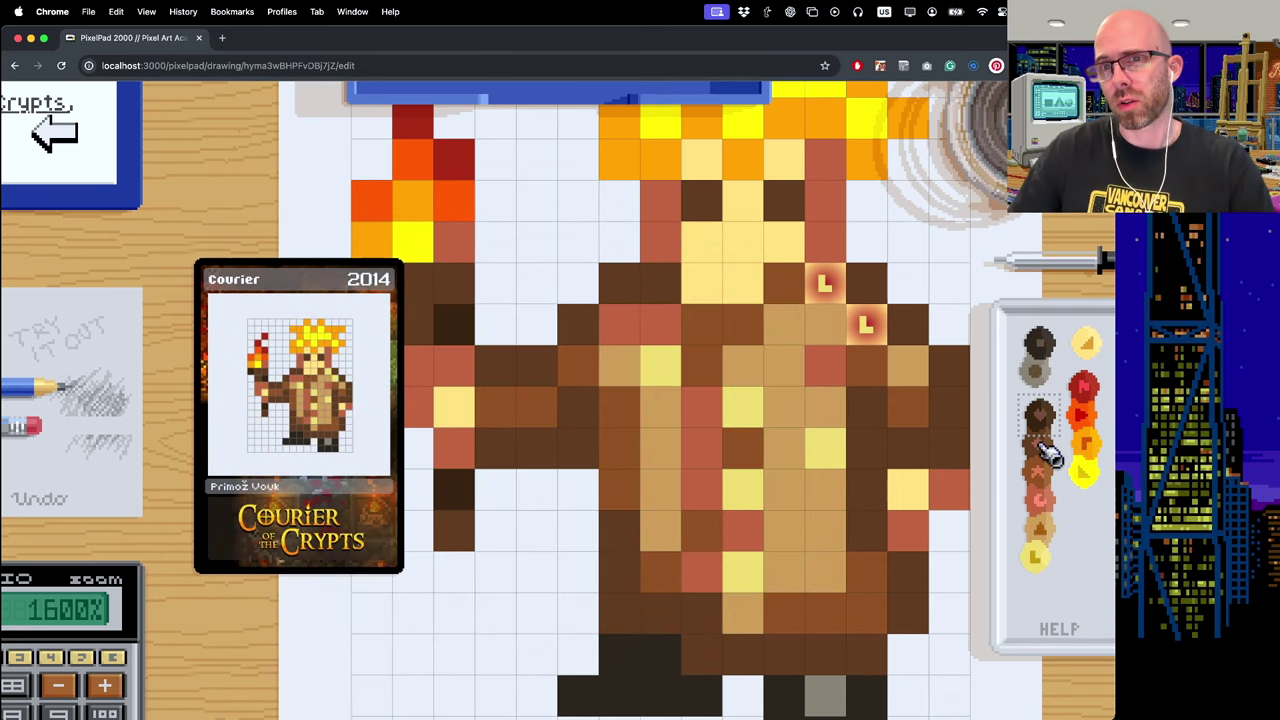
key("super+z")
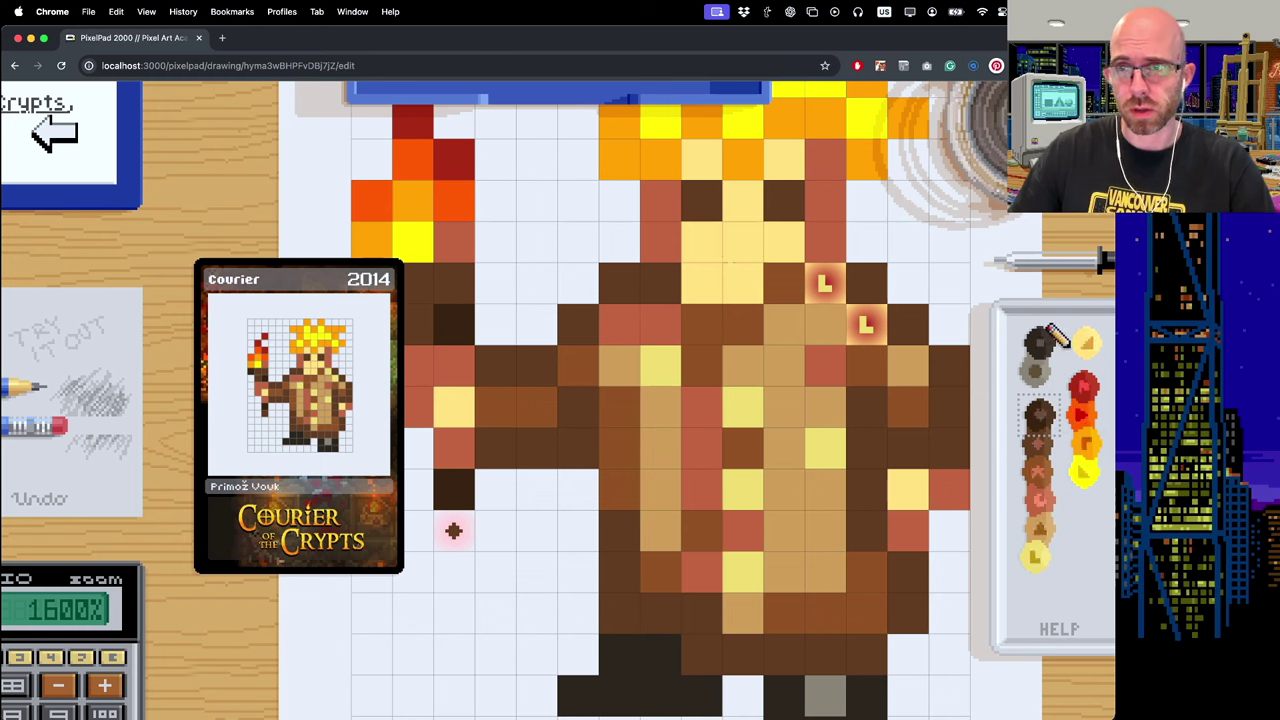
- Recolor the two marked shoulder pixels with the pale yellow L swatch and fill the missing torch handle pixel with the diamond-marked brown
left_click(1088, 345)
left_click(1036, 558)
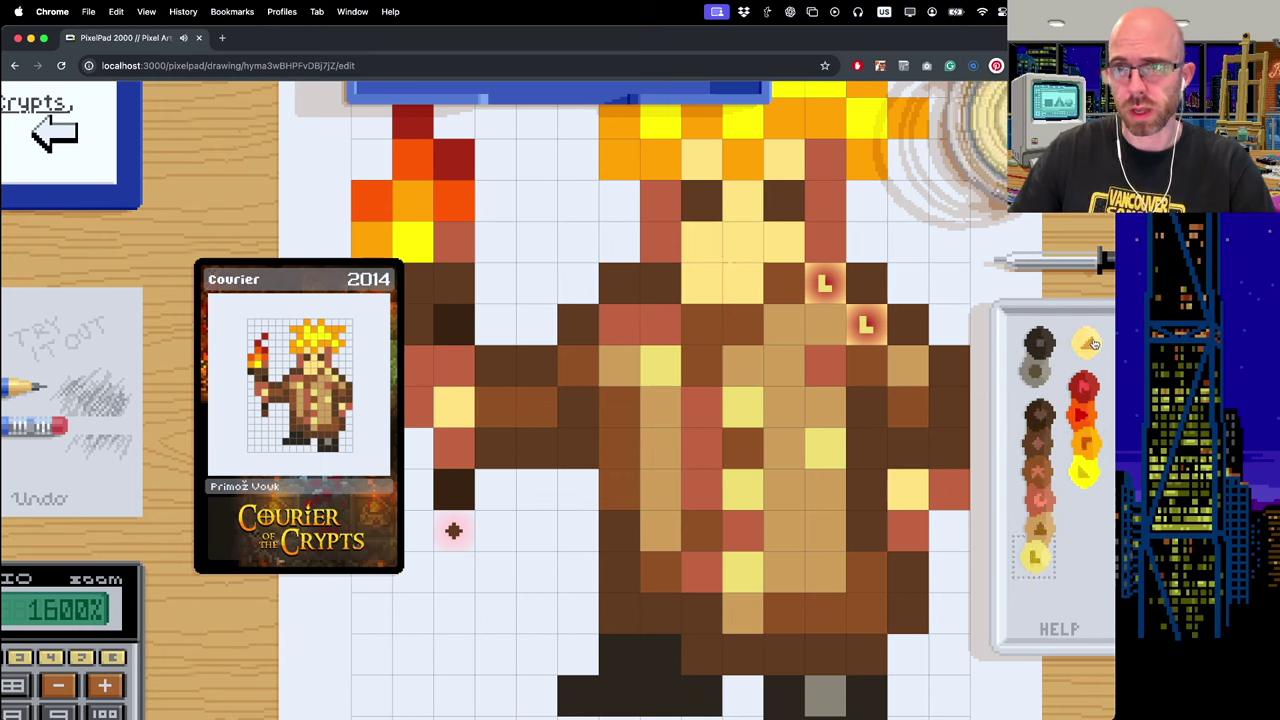
left_click(1040, 558)
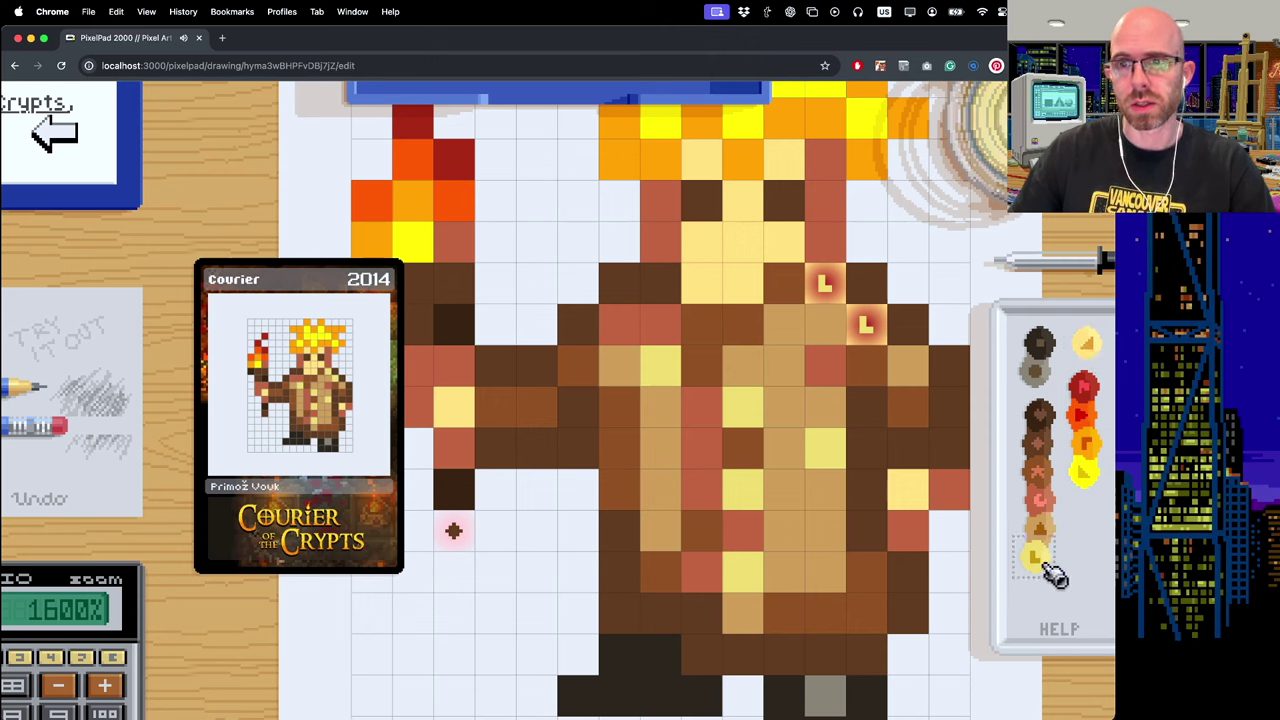
left_click(836, 293)
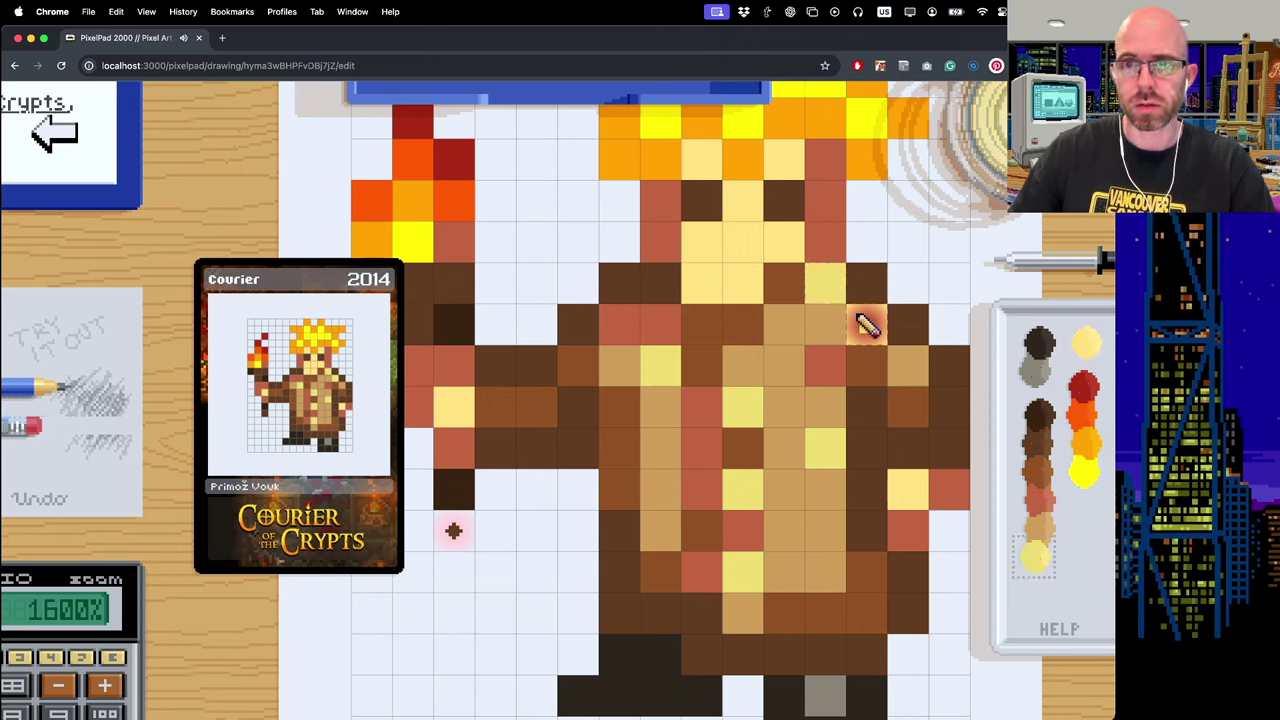
left_click(864, 322)
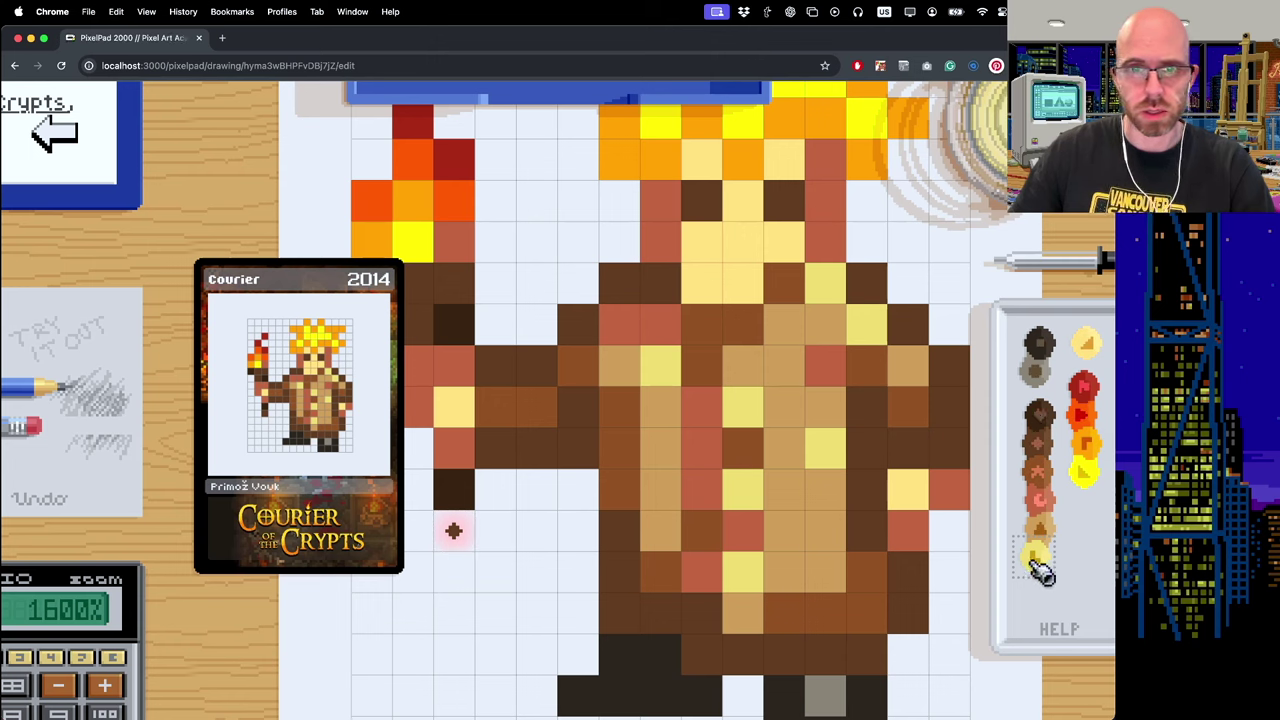
left_click(1042, 444)
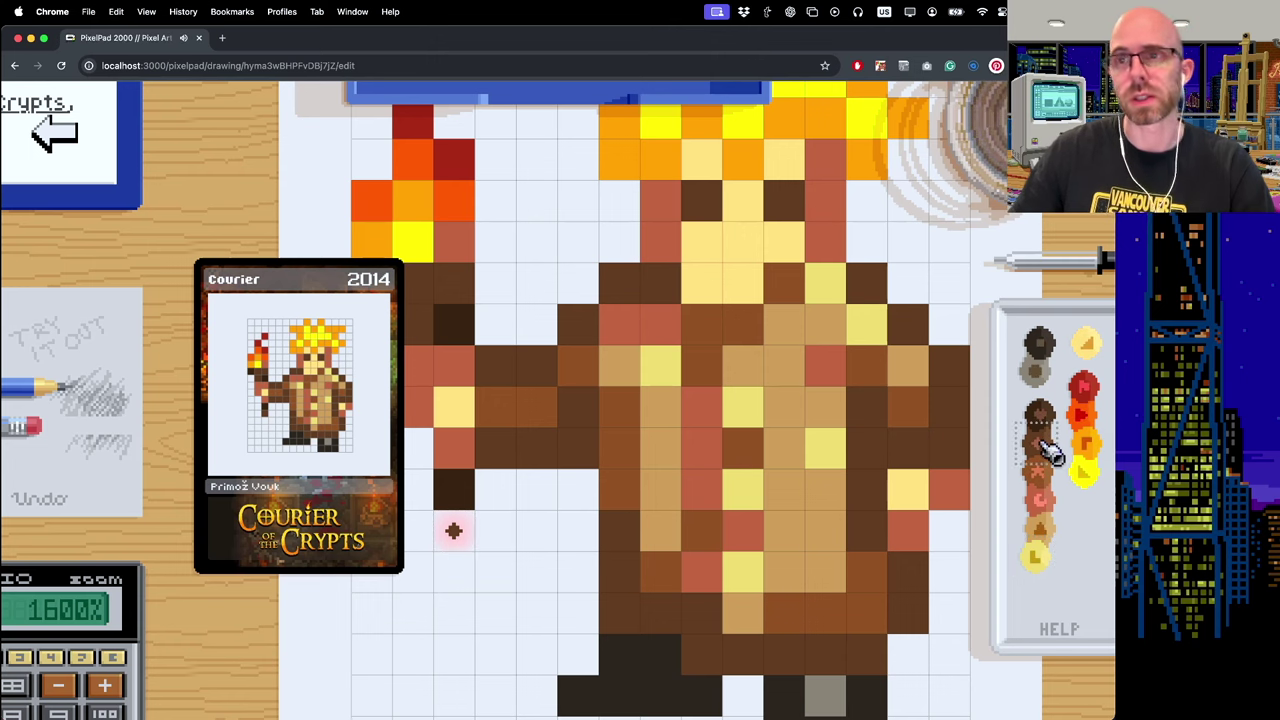
left_click(455, 532)
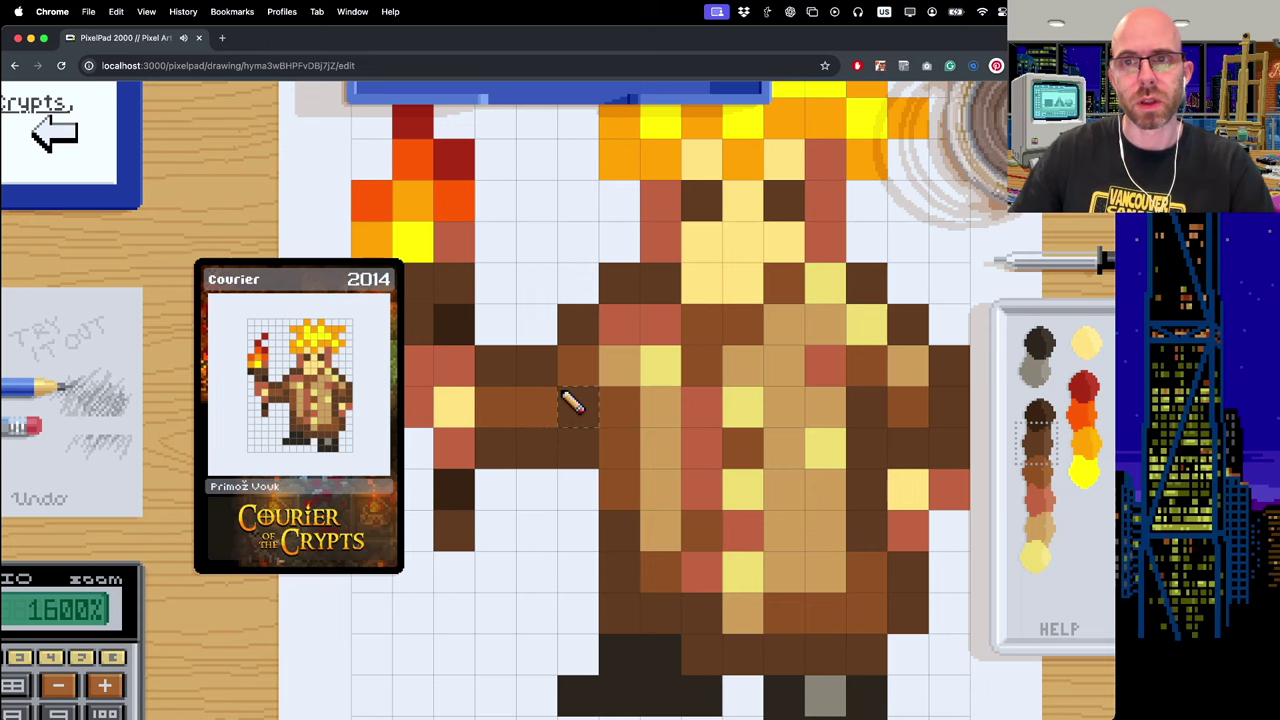
- Leave the completed Courier drawing and open the Rift Walkers Combat Mech drawing
scroll(571, 400, "down", 1)
left_click_drag(725, 376, 772, 386)
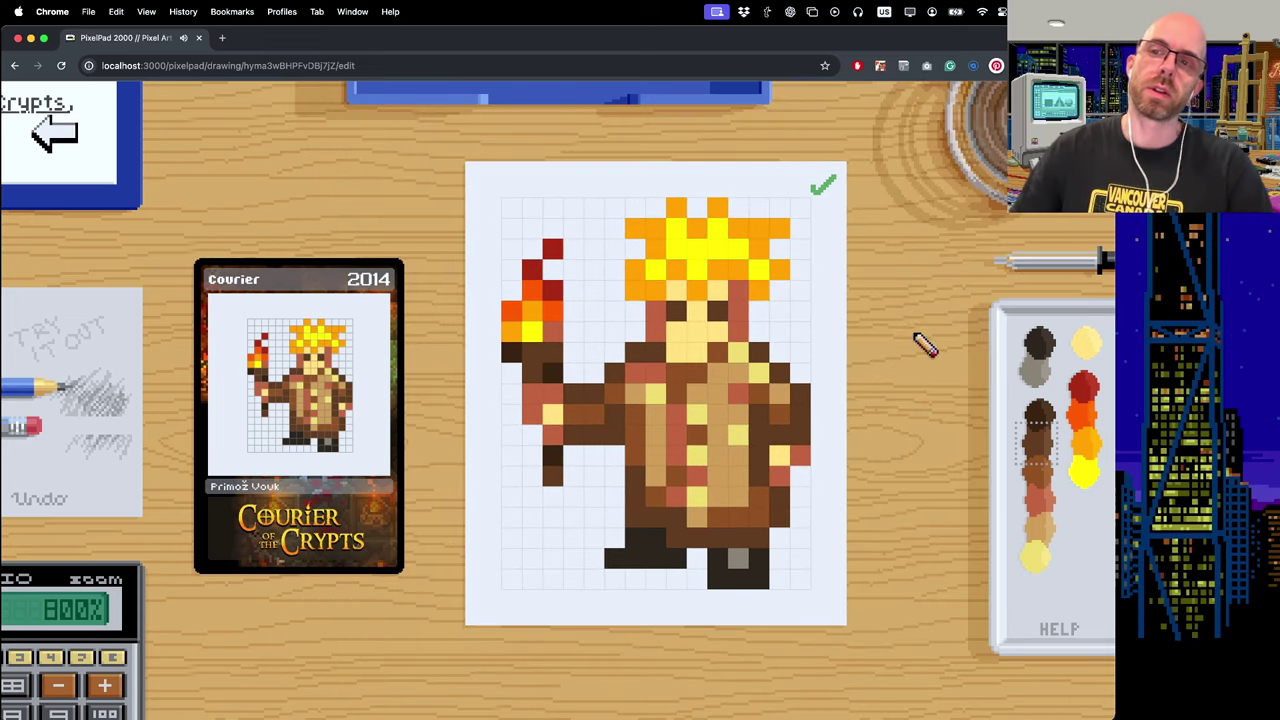
mouse_move(997, 397)
left_click(115, 145)
left_click(650, 338)
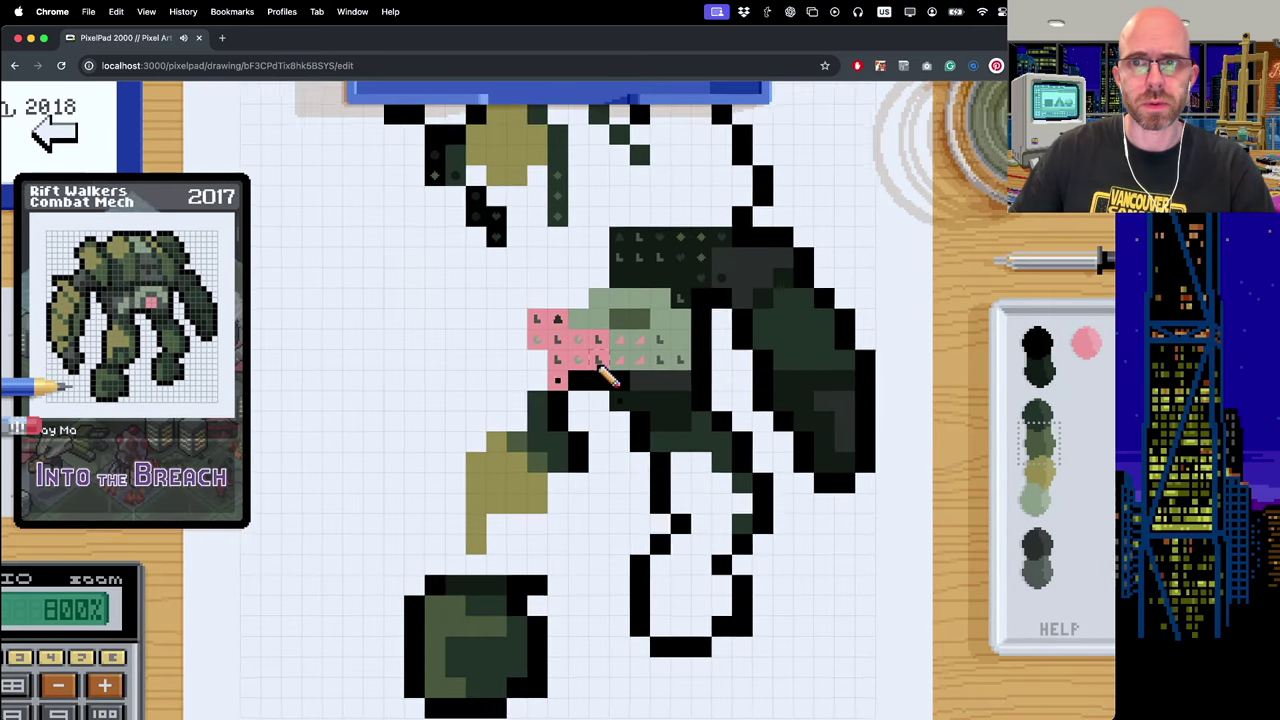
- Examine the symbol hints on the wrongly colored pixels of the mech's torso, pelvis and right-hand arm
key("minus")
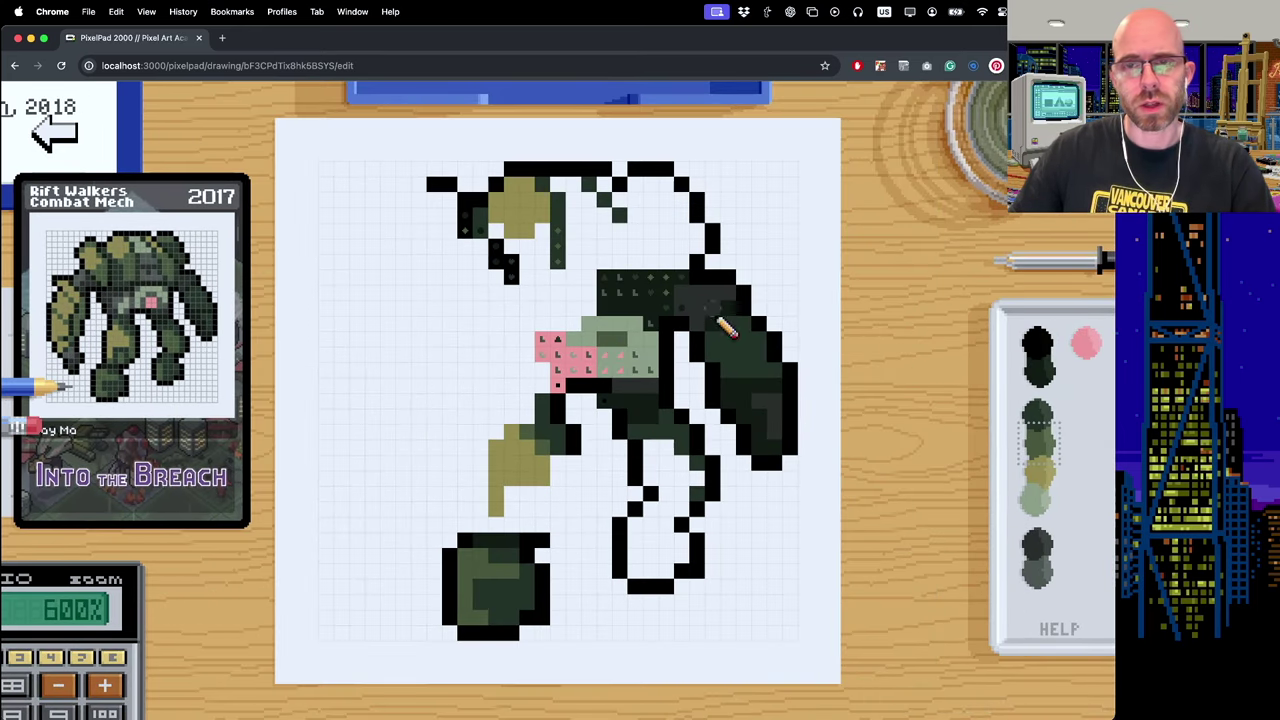
scroll(672, 368, "up", 1)
scroll(703, 334, "up", 1)
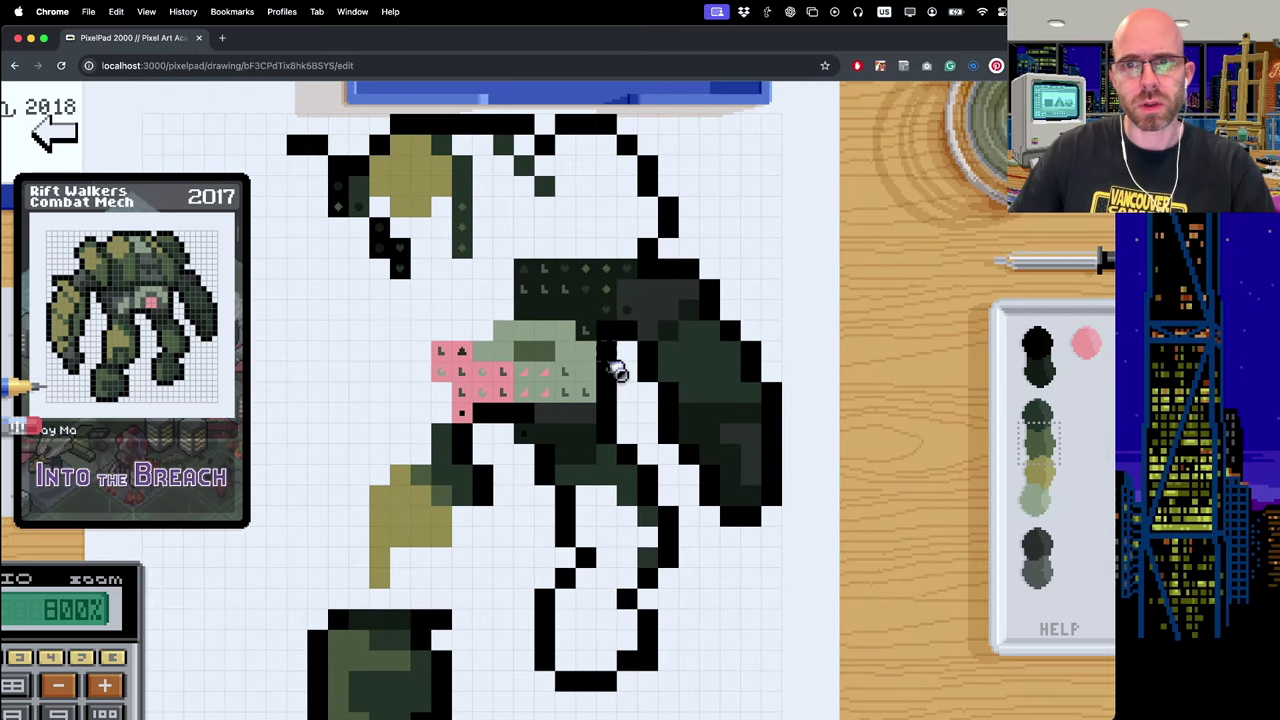
scroll(635, 317, "up", 3)
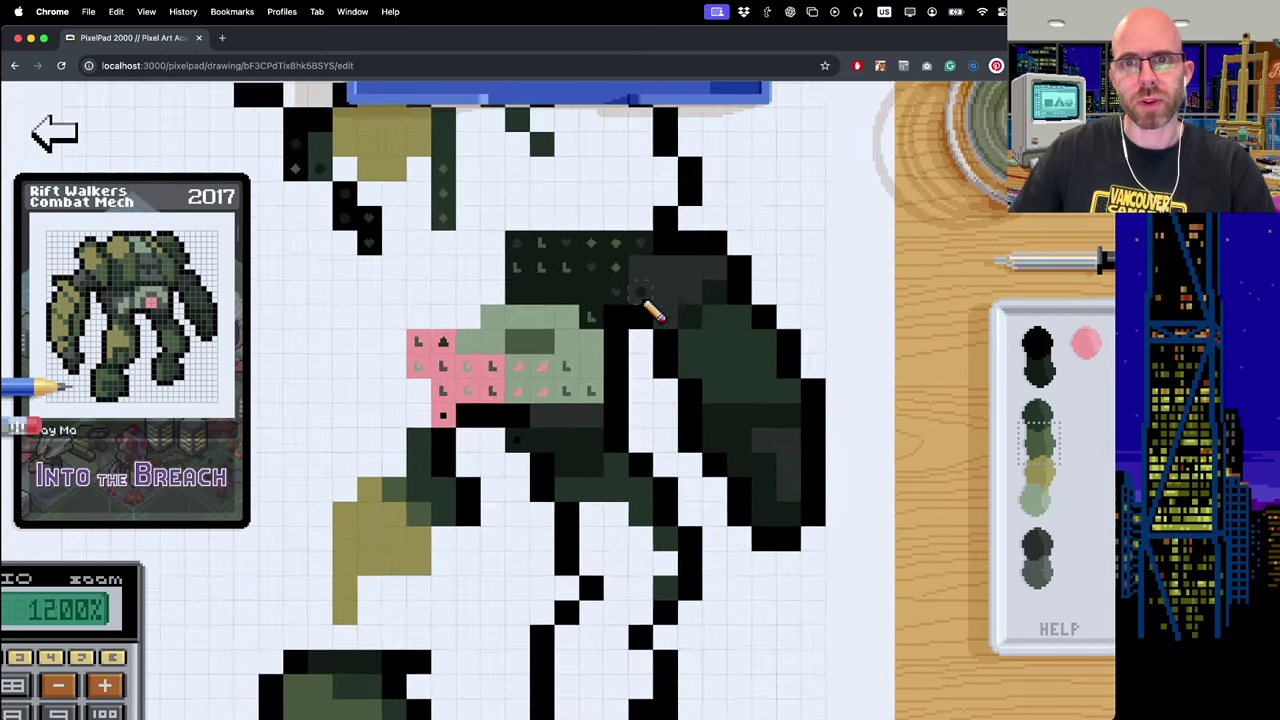
scroll(660, 297, "down", 1)
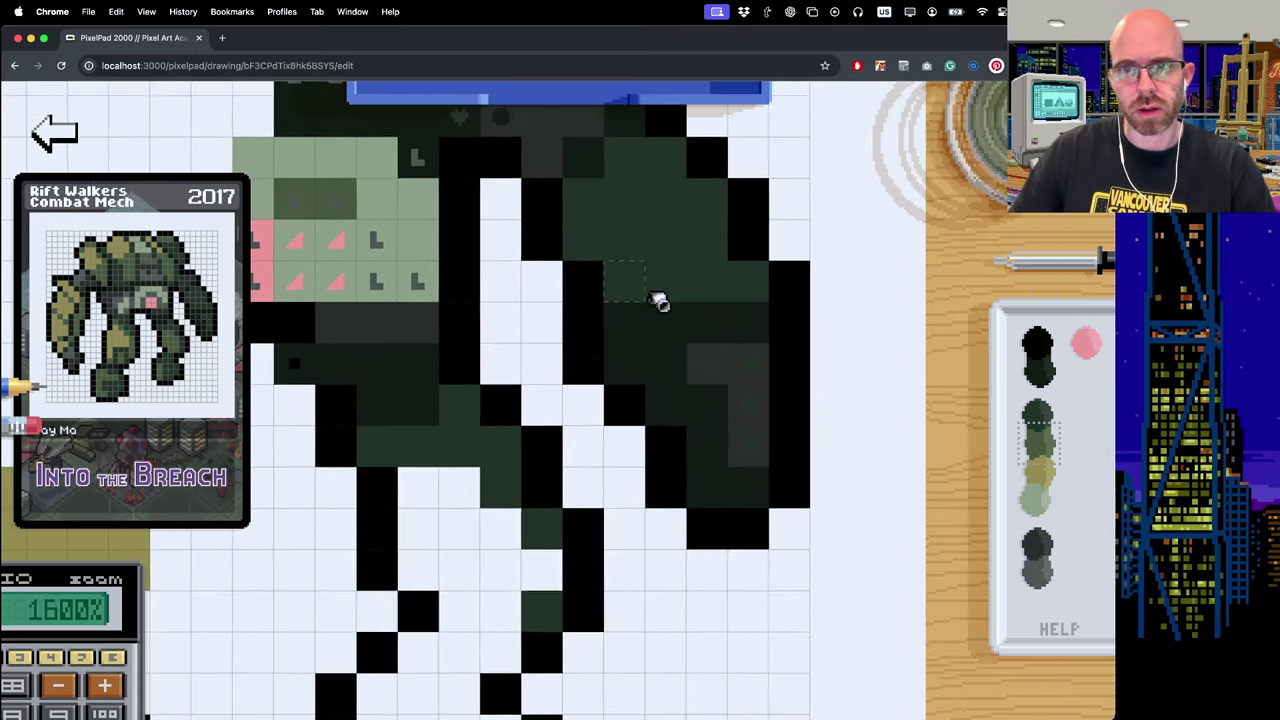
scroll(734, 429, "down", 1)
left_click_drag(598, 428, 684, 456)
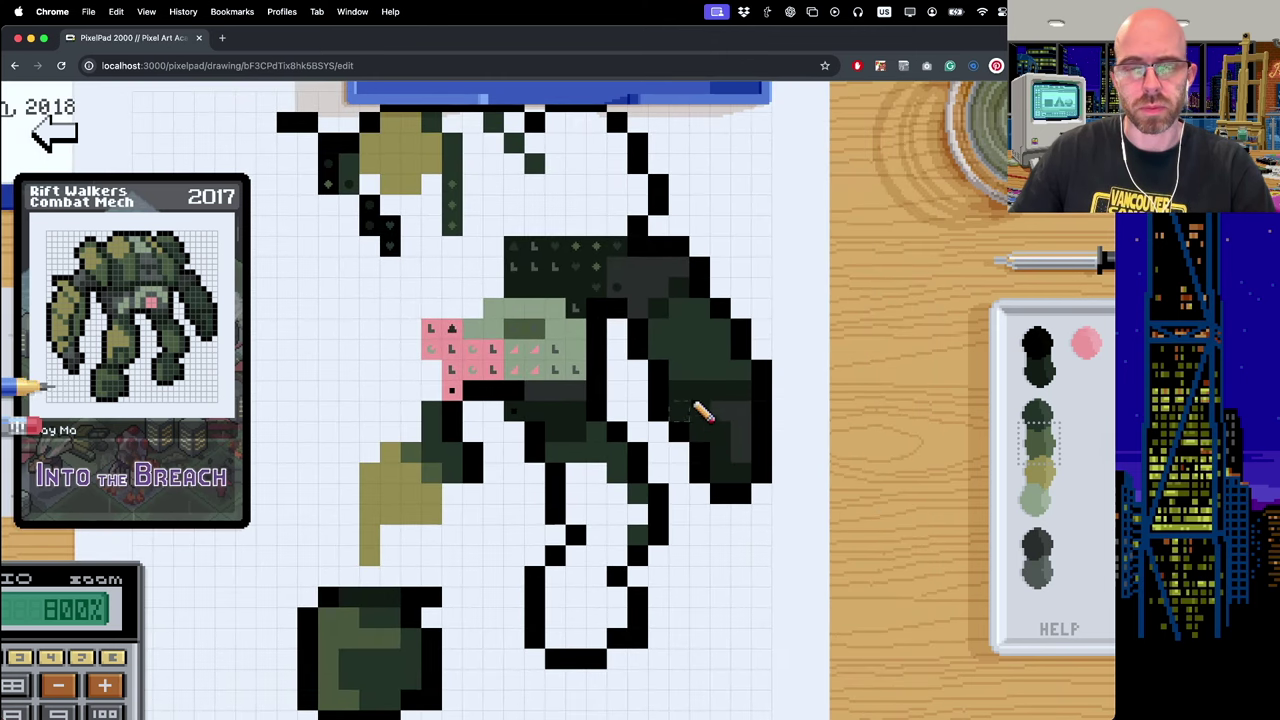
- Open the color assistance request form and set the color mismatch warning to Pixel outline
left_click(1062, 634)
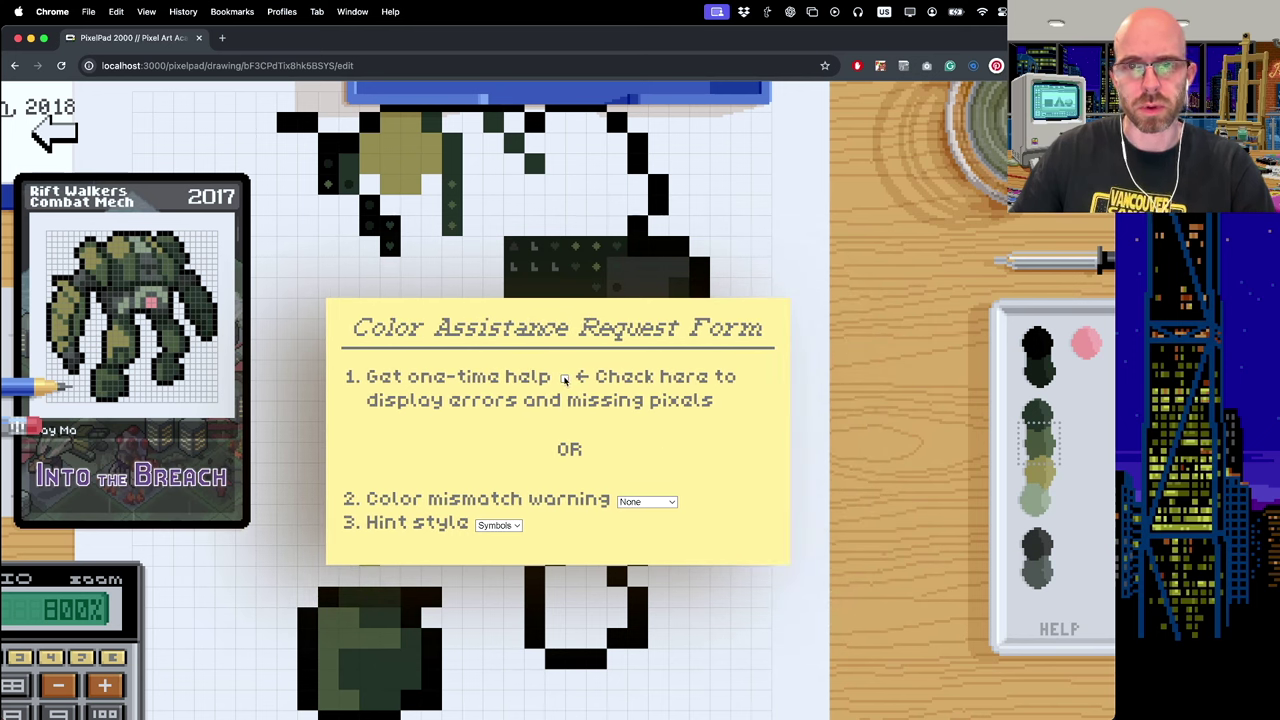
left_click(657, 504)
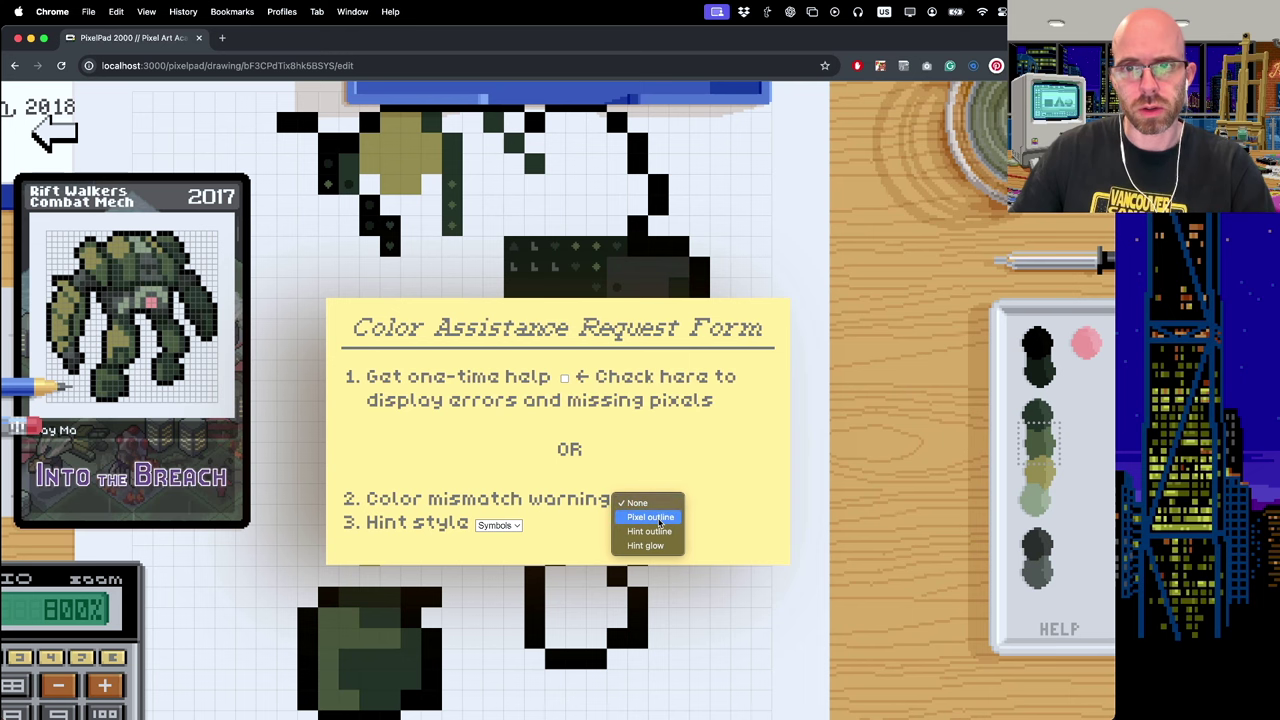
left_click(652, 517)
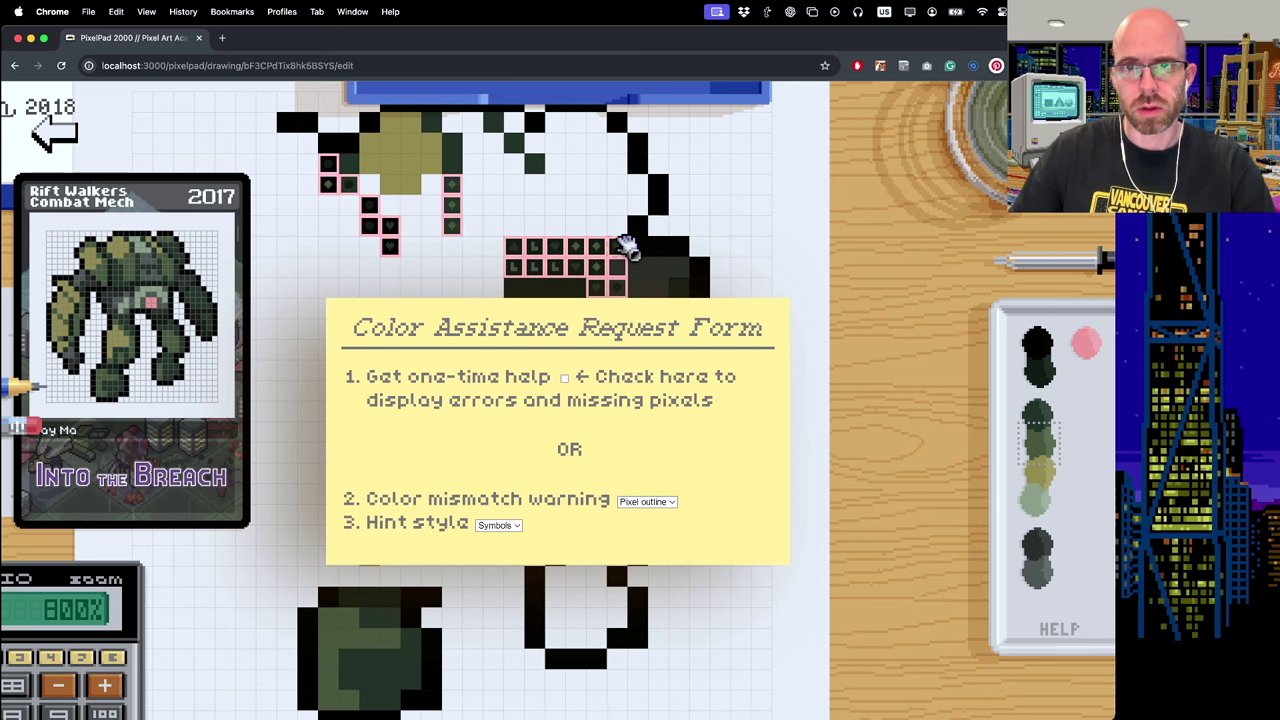
mouse_move(628, 247)
left_mouse_down()
mouse_move(811, 251)
mouse_move(786, 266)
mouse_move(757, 225)
left_mouse_up()
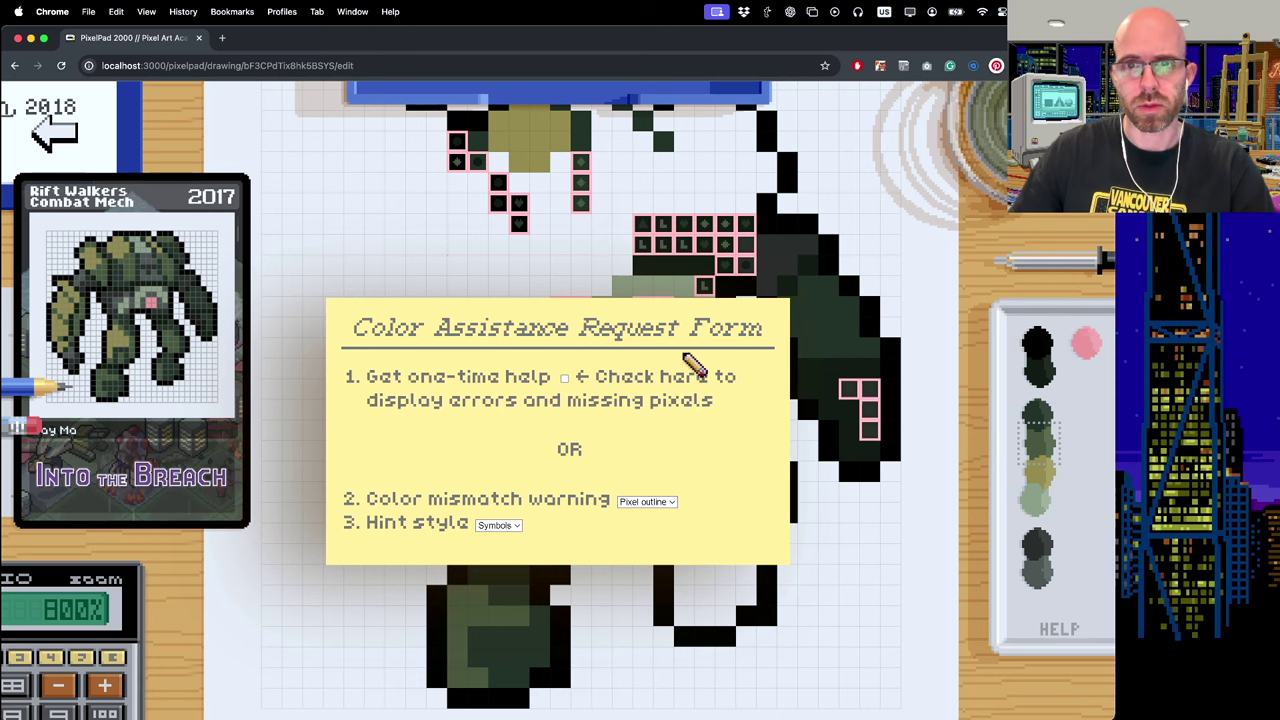
- Turn on one-time help to display the mech's errors and missing pixels, and turn it off again
left_click(564, 381)
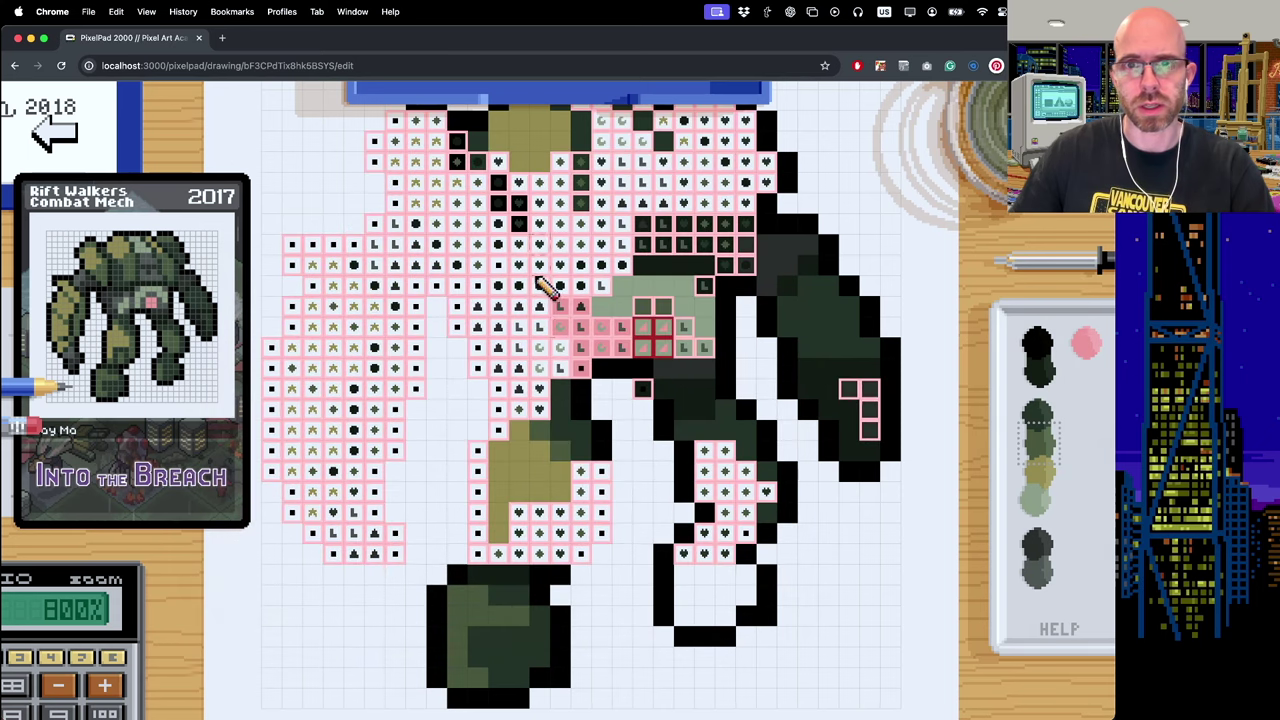
left_click(1059, 629)
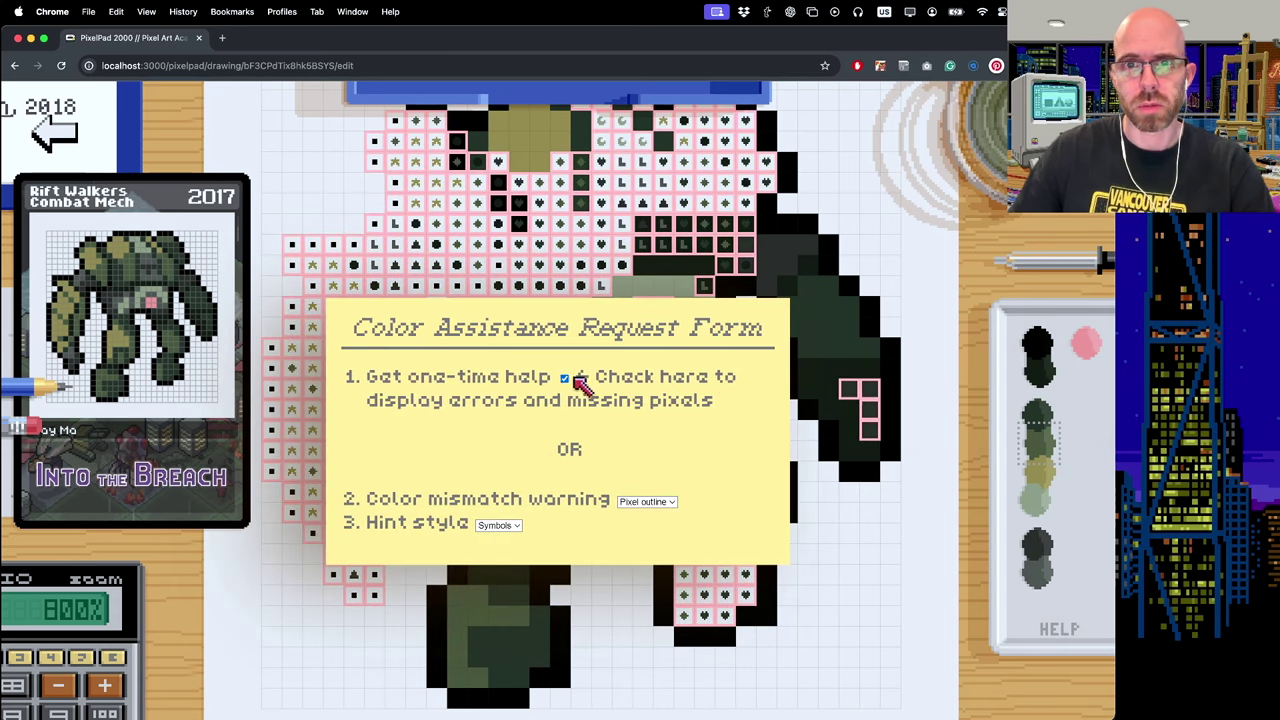
left_click(576, 379)
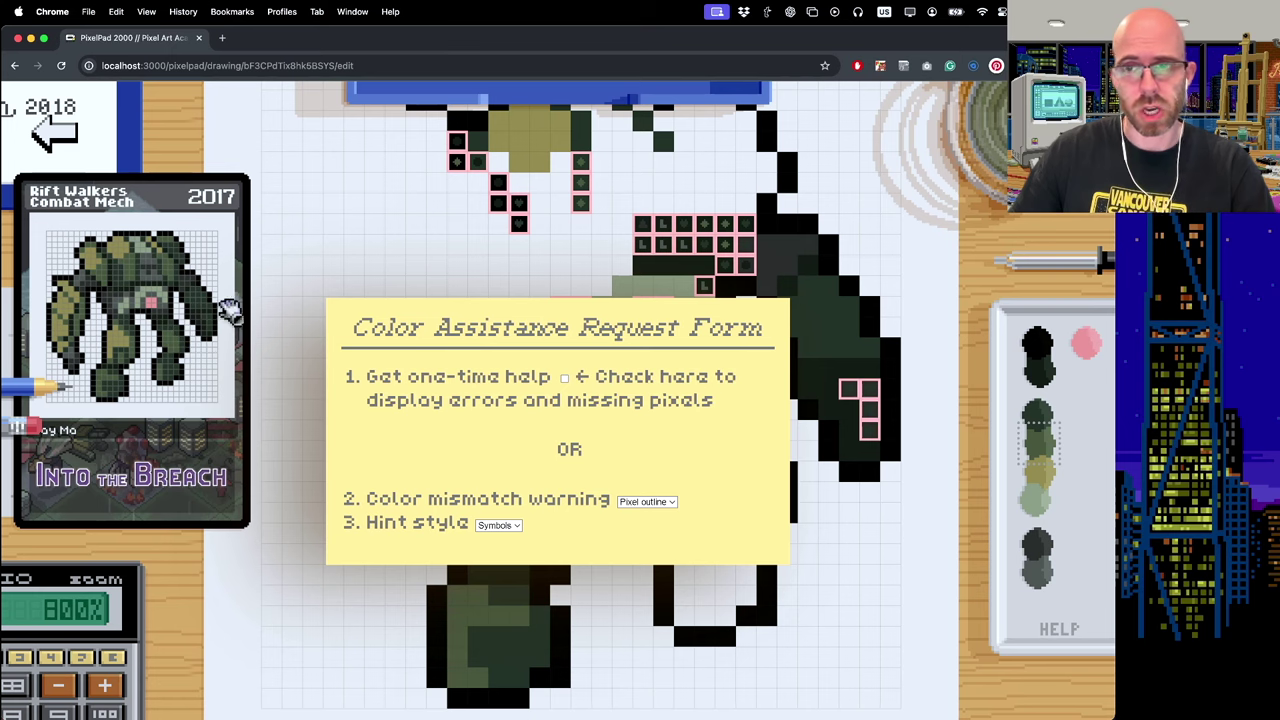
- Set the color mismatch warning to Hint outline and close the color assistance request form
left_click(648, 502)
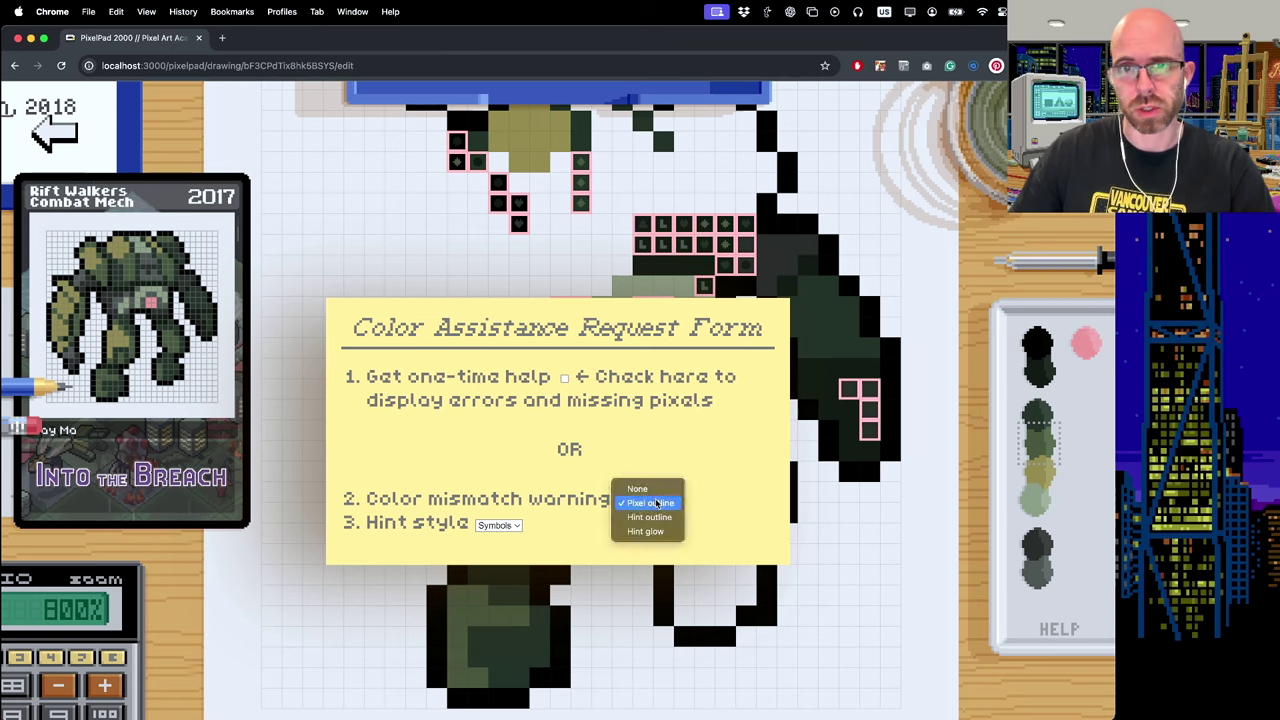
left_click(652, 512)
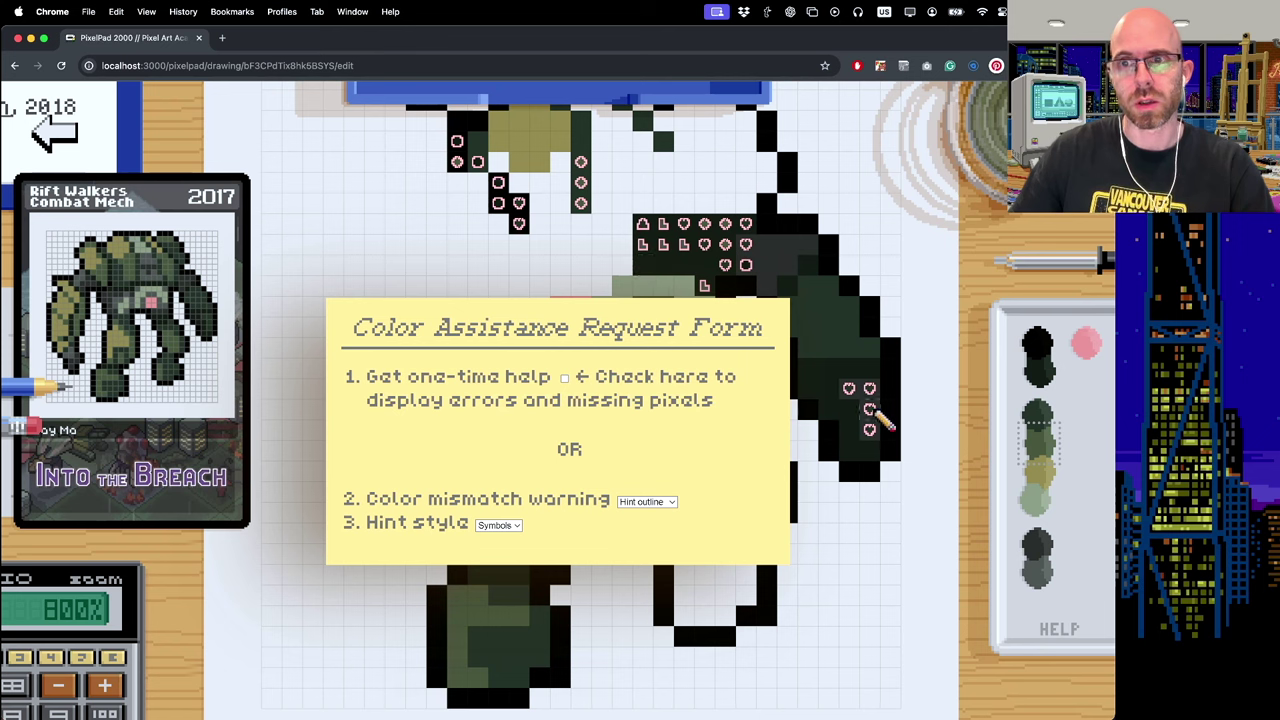
left_click(648, 502)
left_click(660, 518)
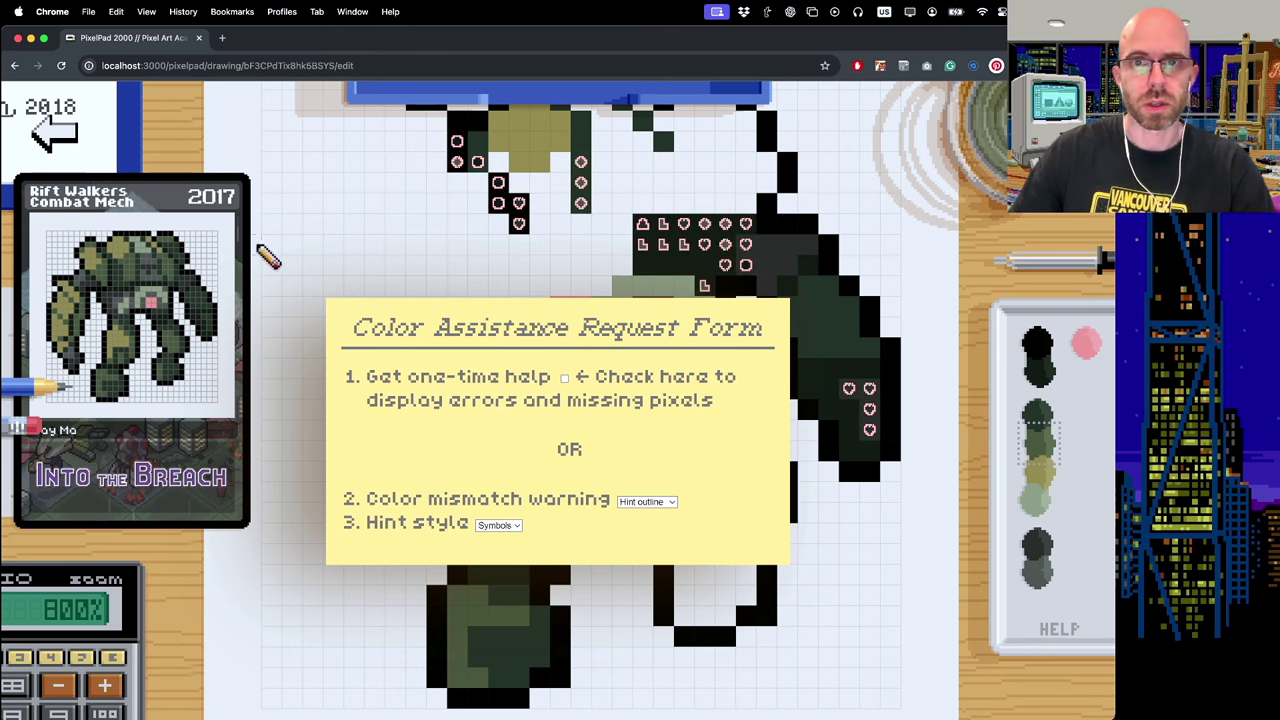
left_click(62, 142)
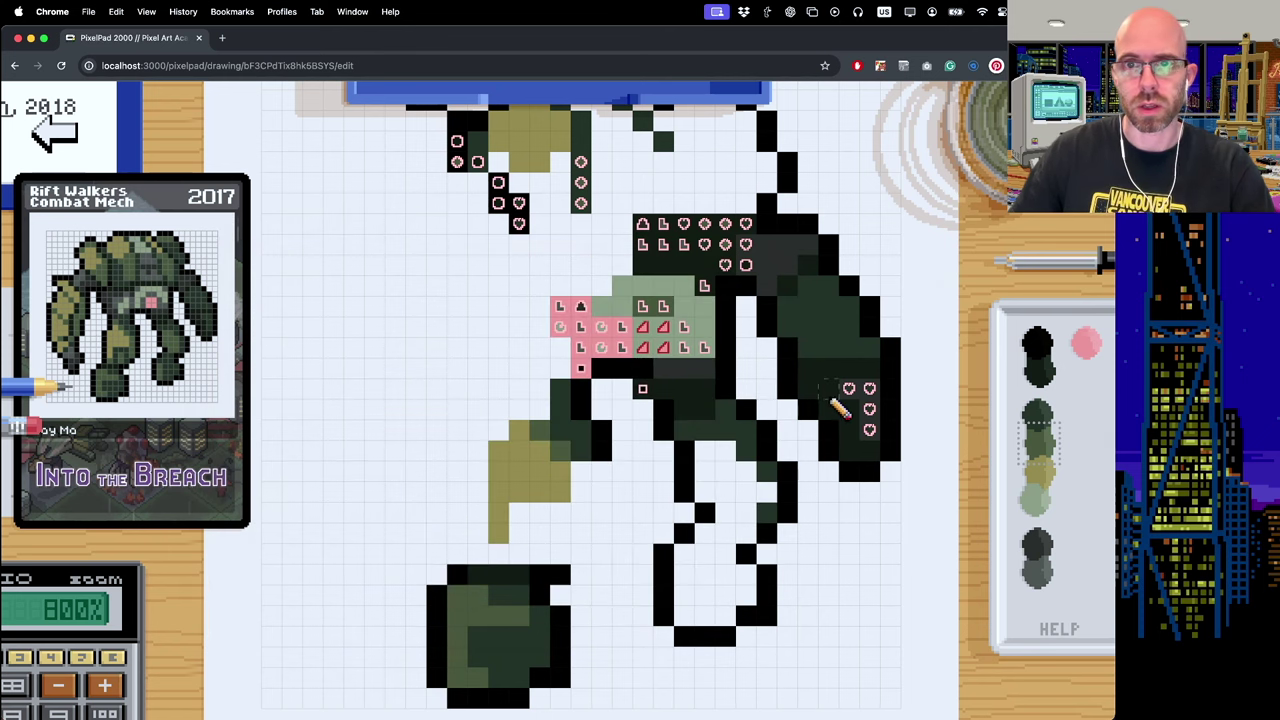
- Recolor the heart-marked pixels on the mech's right-hand forearm with the heart-marked dark green
key("plus")
left_click_drag(836, 400, 516, 396)
key("plus")
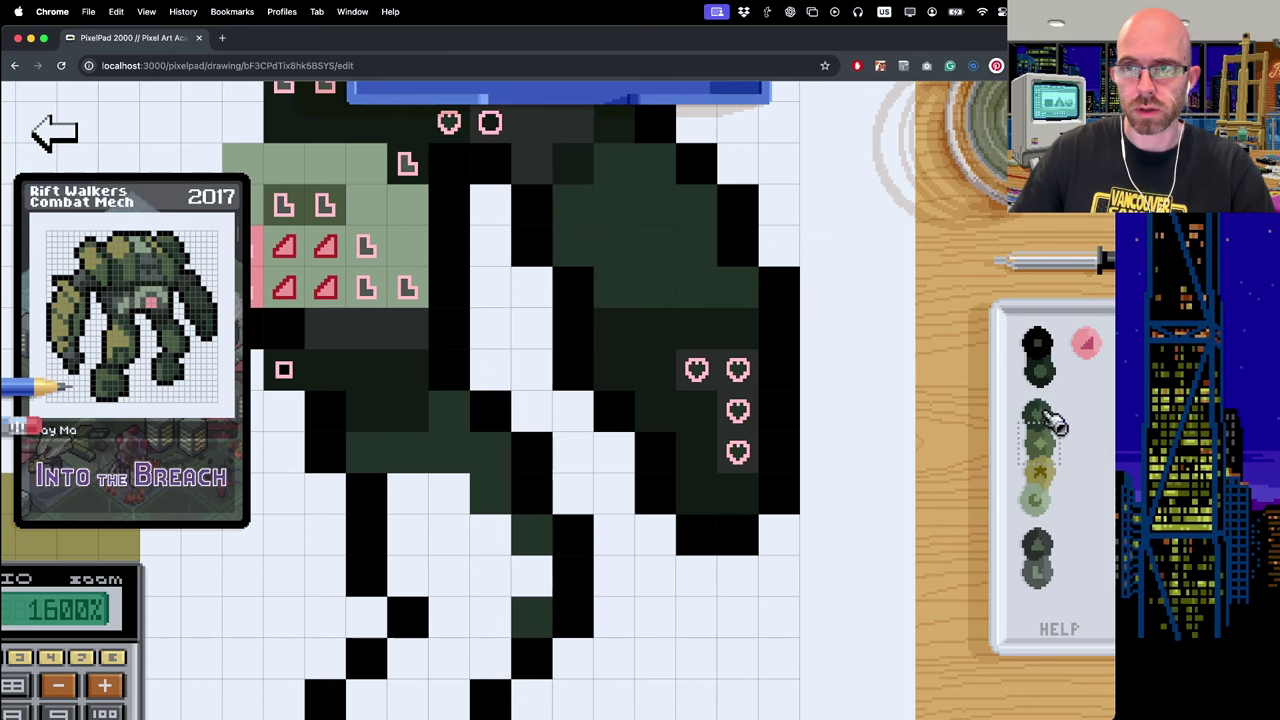
left_click(1053, 420)
left_click_drag(686, 378, 743, 378)
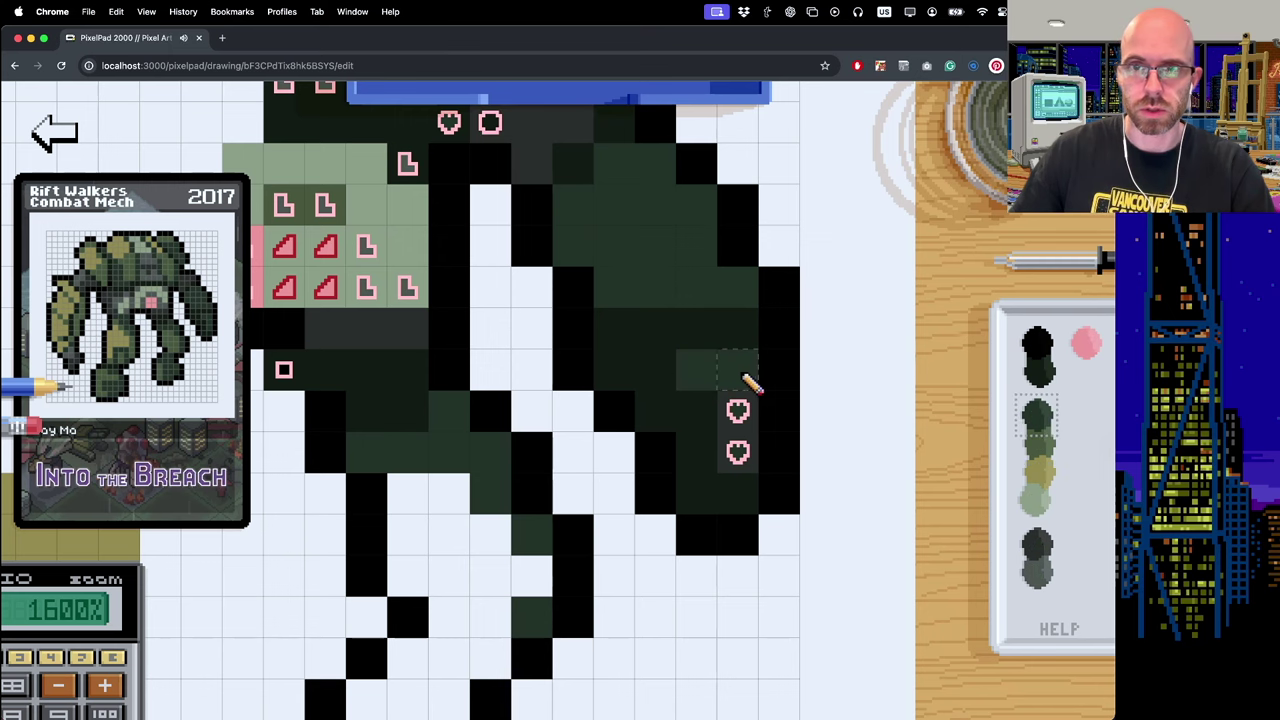
- Recolor the L-marked pixels in the green pelvis area gray and the four triangle-marked pixels pink
key("space")
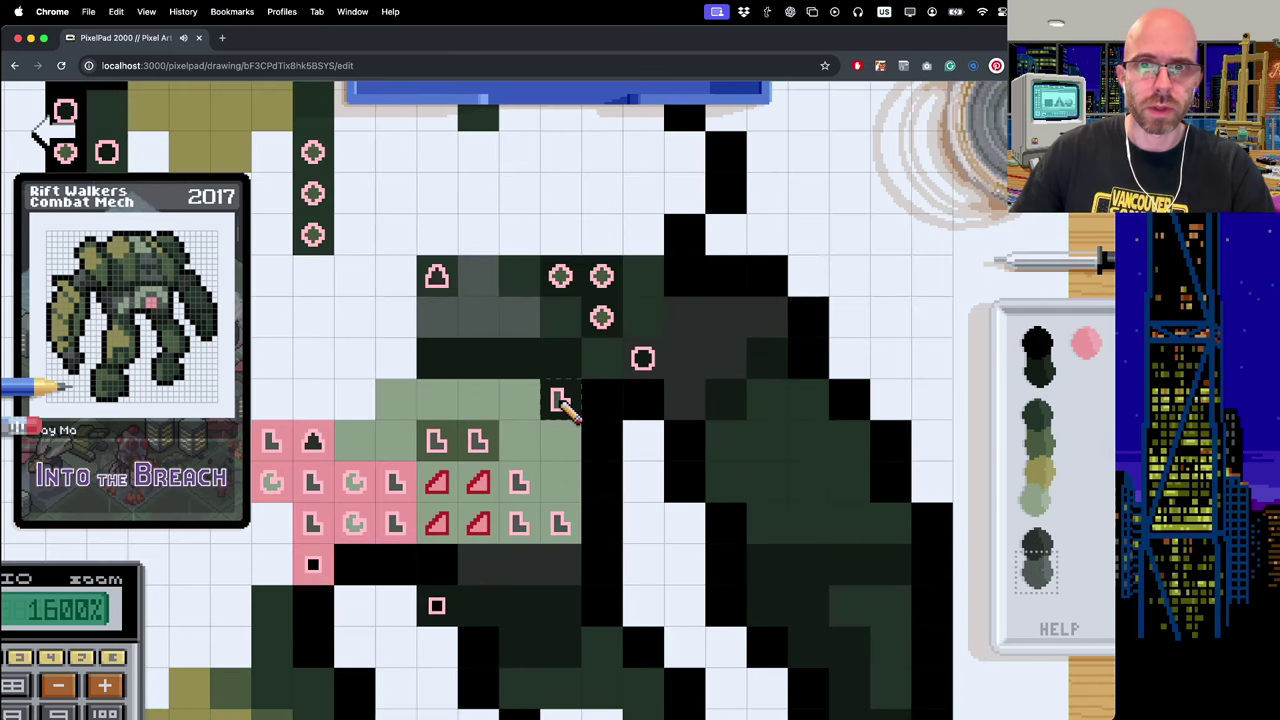
left_click(560, 402)
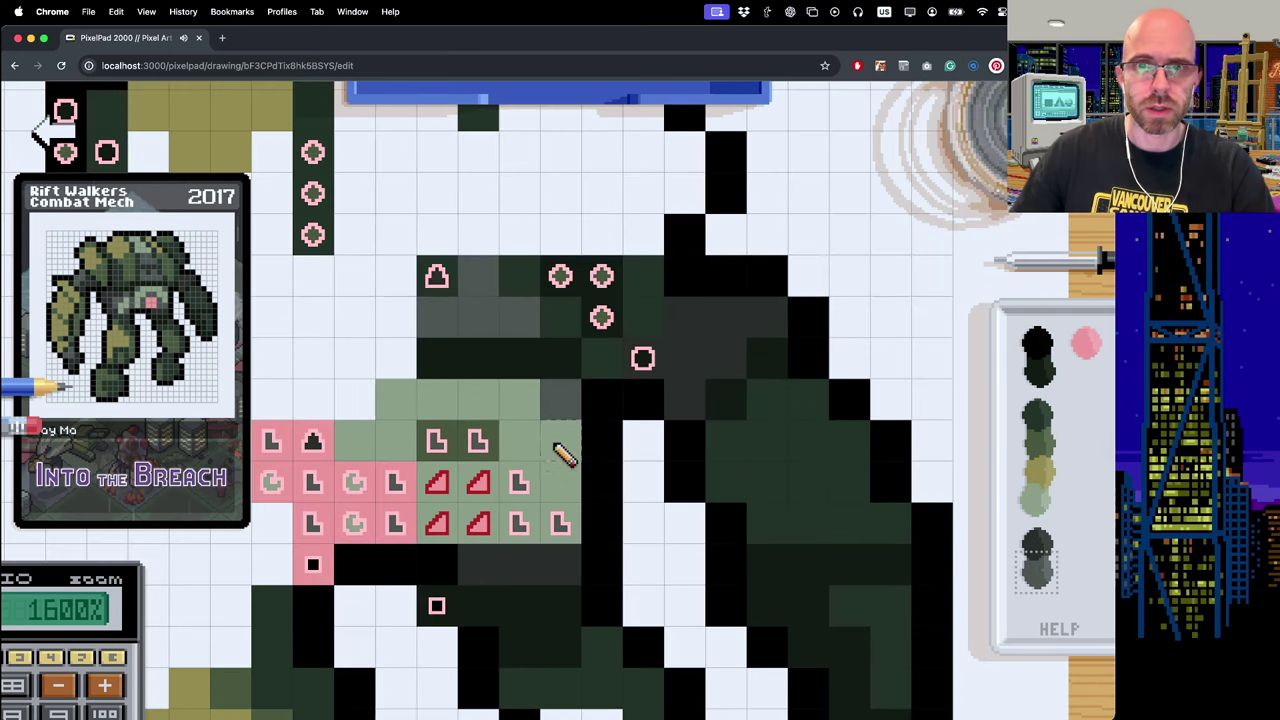
left_click_drag(527, 481, 539, 520)
left_click(549, 529)
left_click_drag(477, 440, 436, 440)
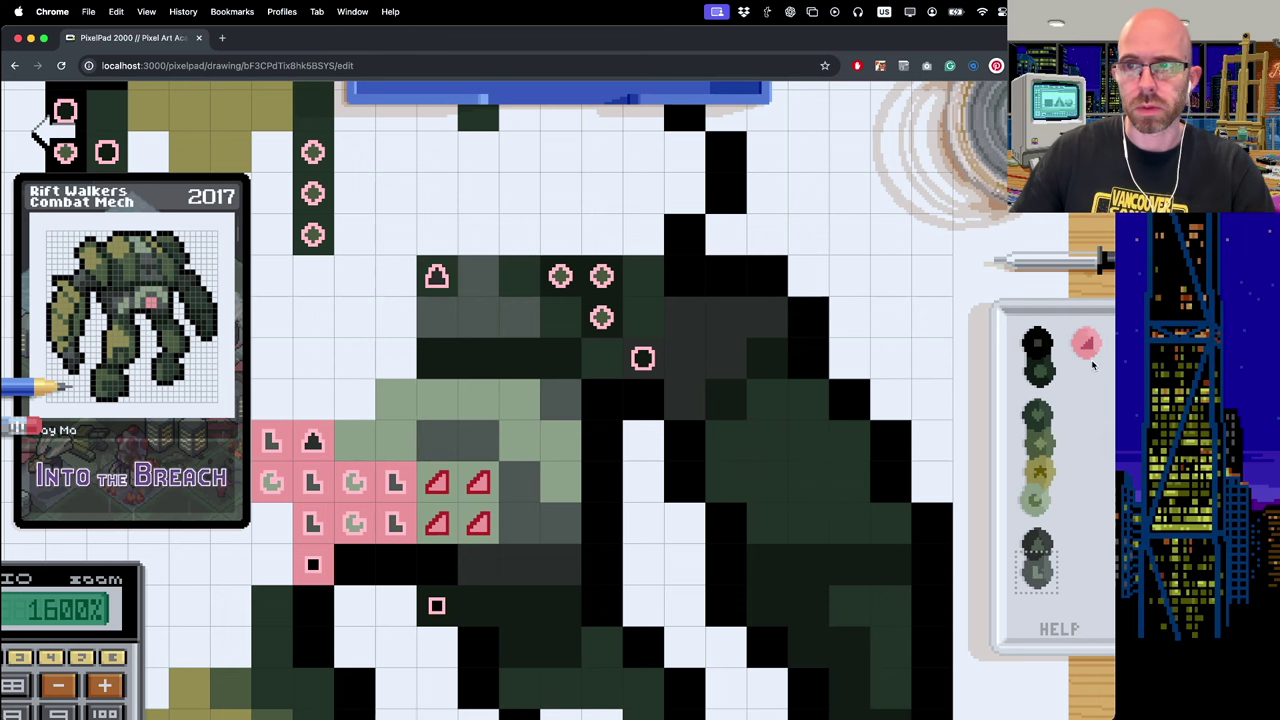
left_click_drag(436, 484, 476, 484)
- Recolor the L-marked pixels in the pink pelvis area gray and its crescent-marked pixels light green
key("space")
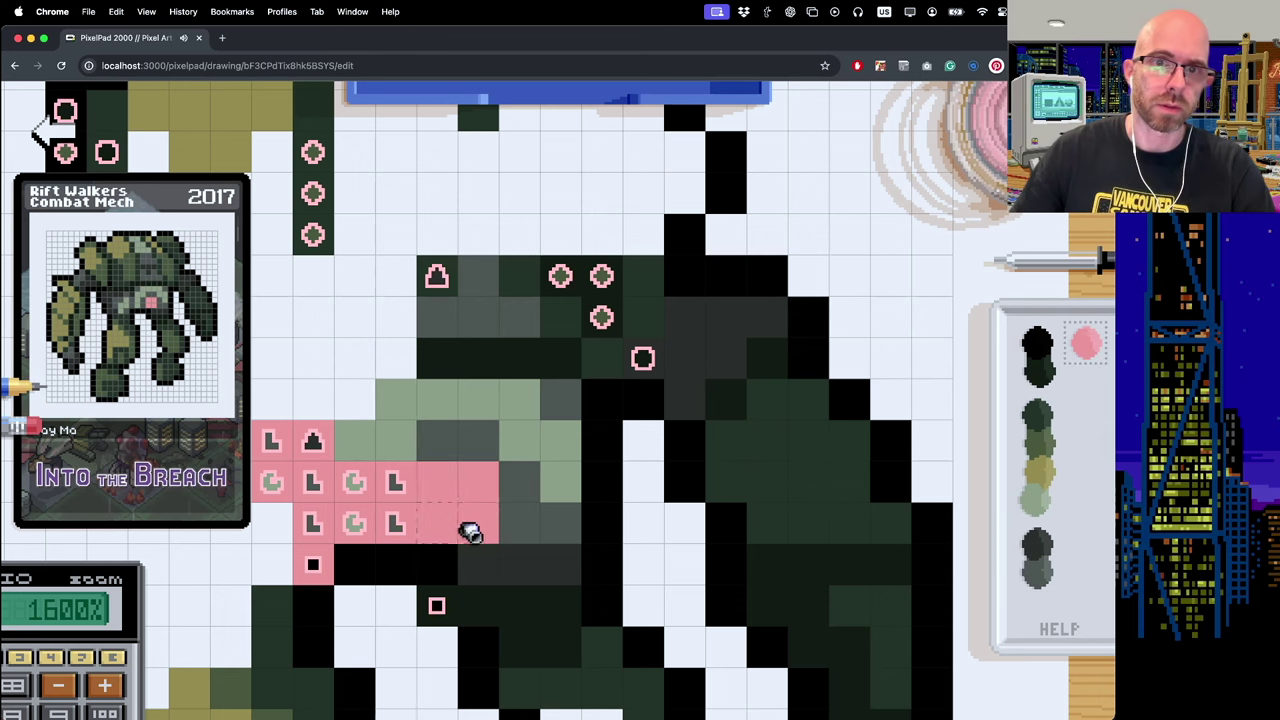
left_click_drag(600, 367, 607, 406)
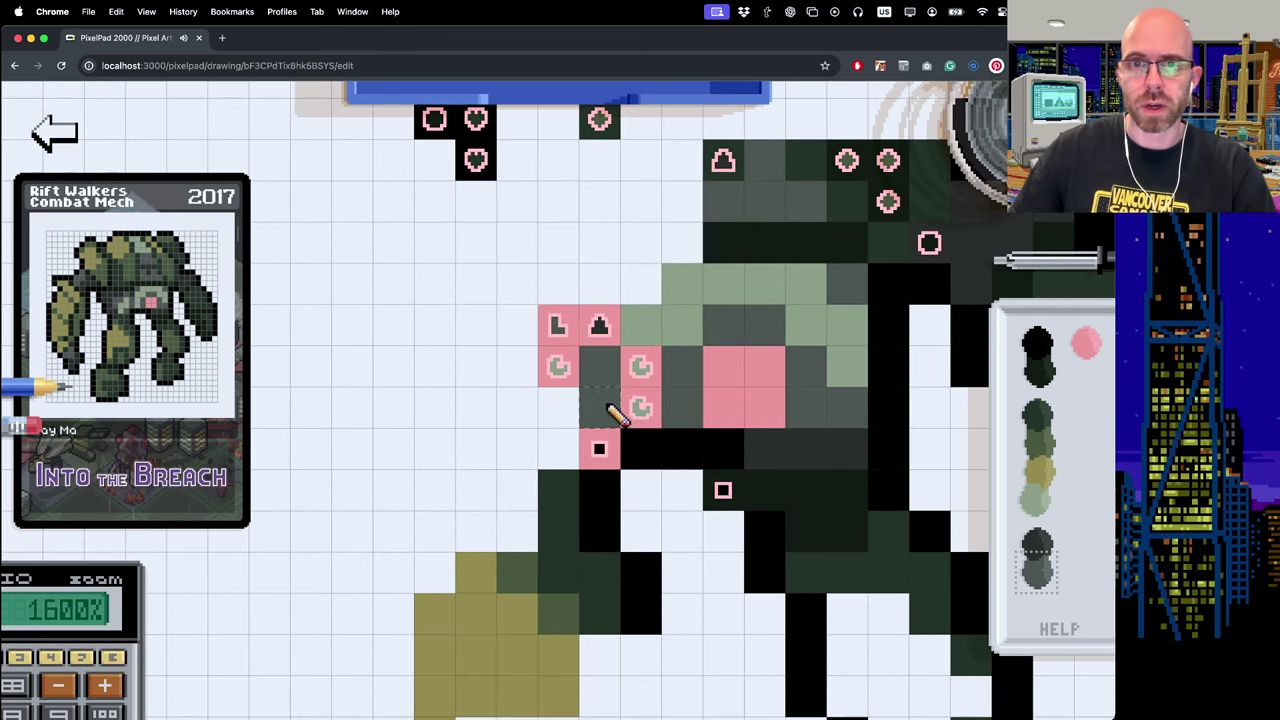
left_click(568, 326)
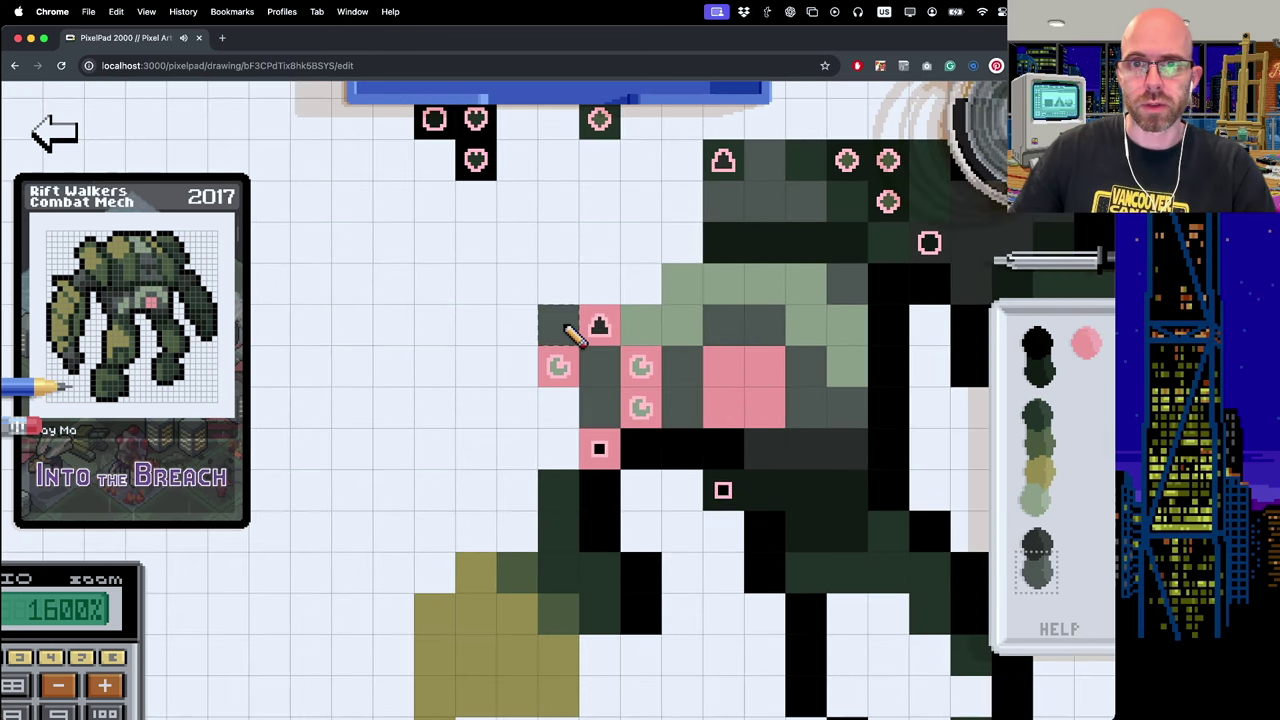
left_click(1044, 507)
left_click(565, 364)
left_click(645, 368)
left_click(641, 407)
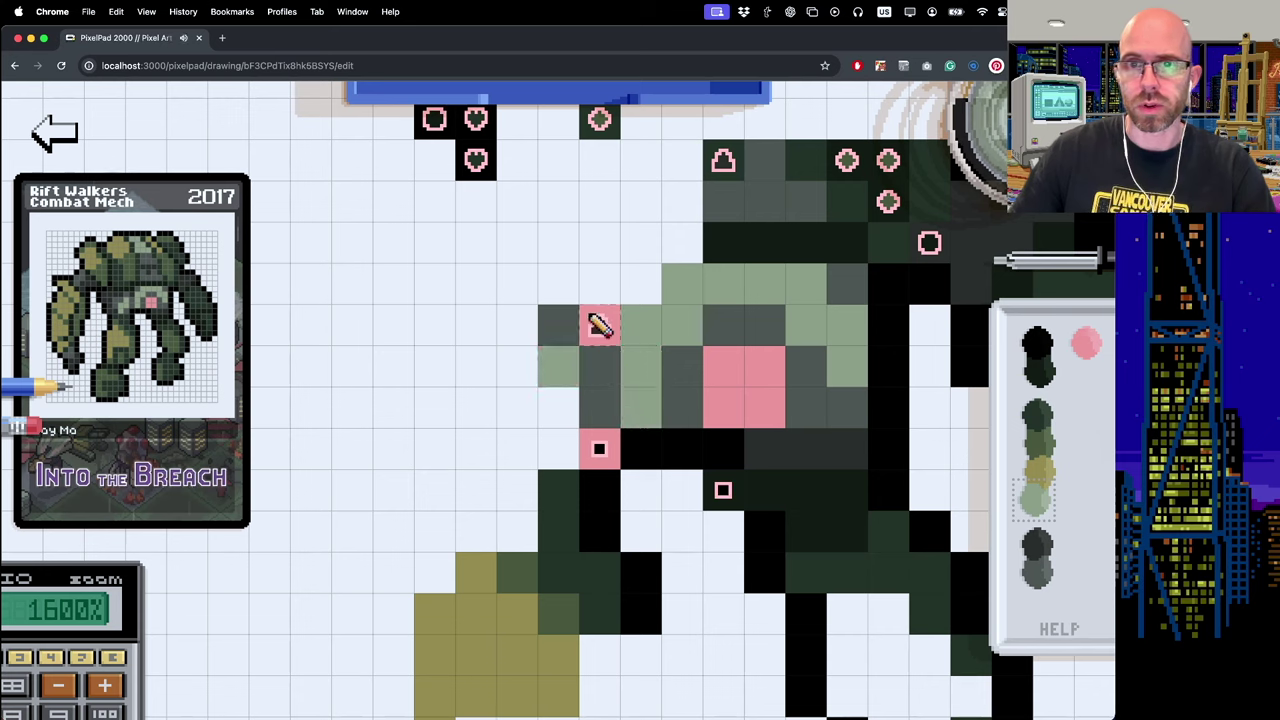
- Recolor the triangle-marked pixel at the pelvis dark gray and the two square-marked pixels below it black
left_click(1037, 545)
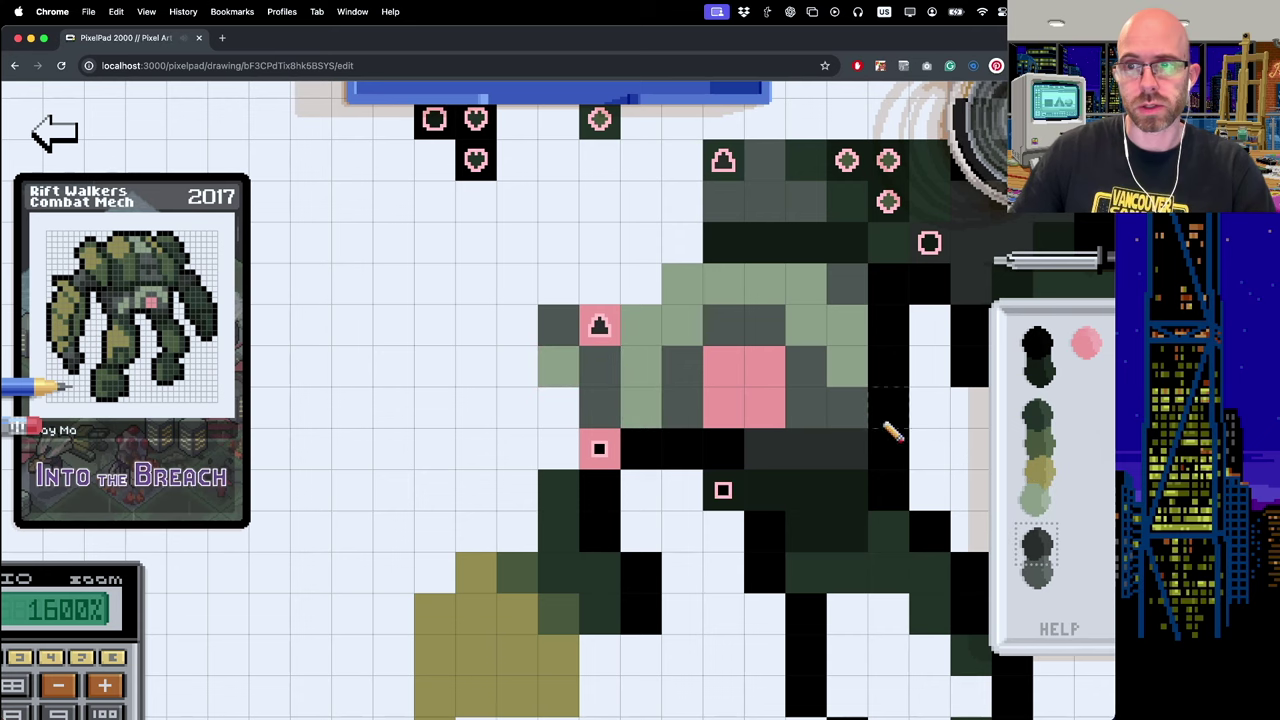
left_click(599, 326)
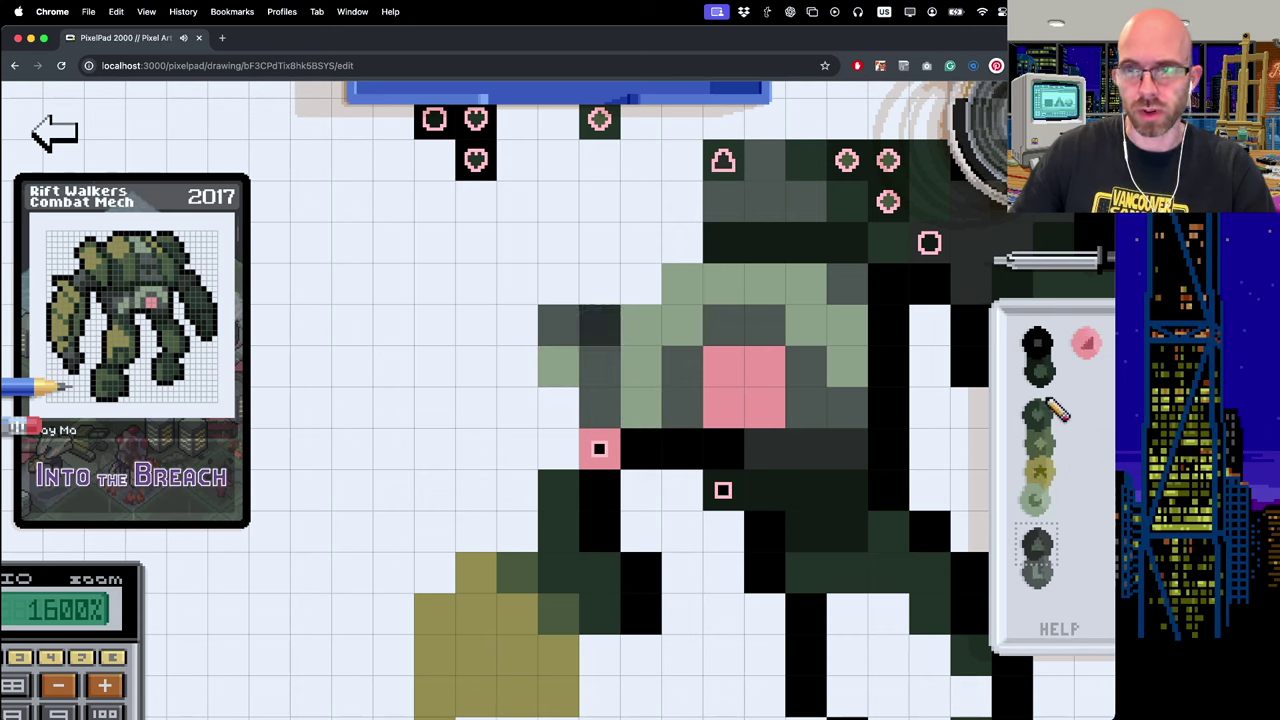
left_click_drag(934, 389, 537, 340)
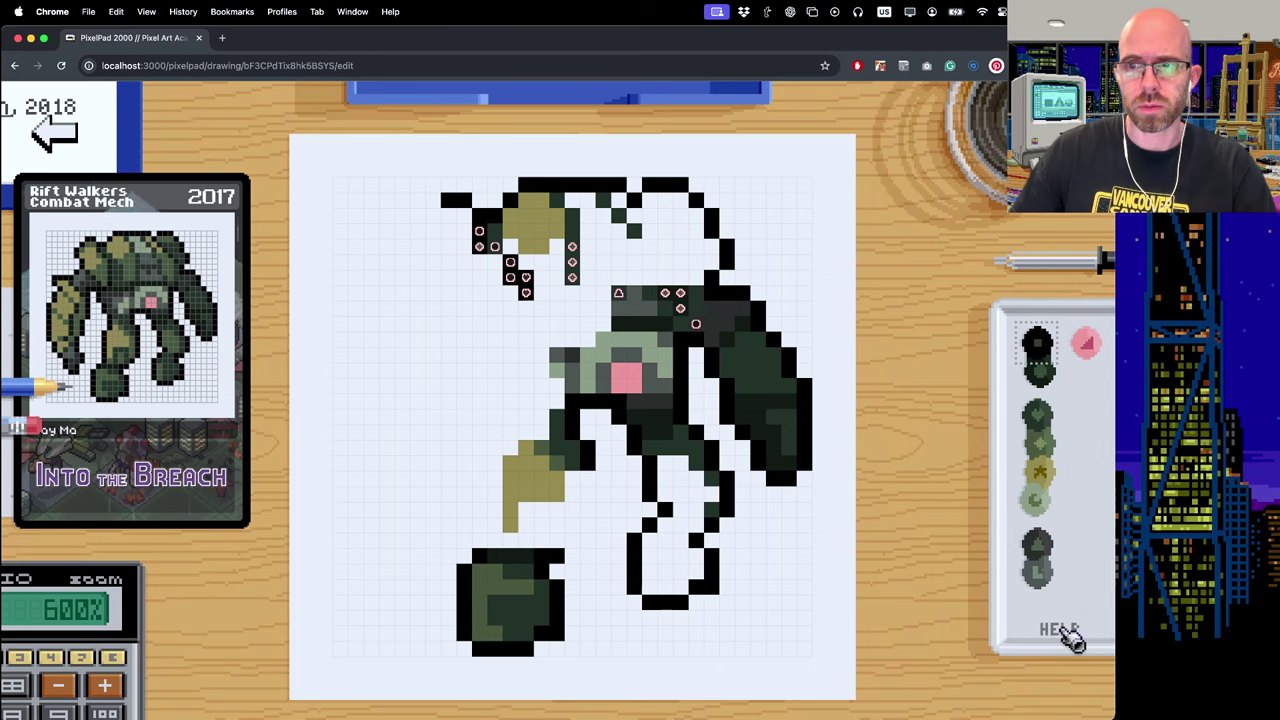
- Open the color assistance request form for the mech drawing
left_click(1064, 630)
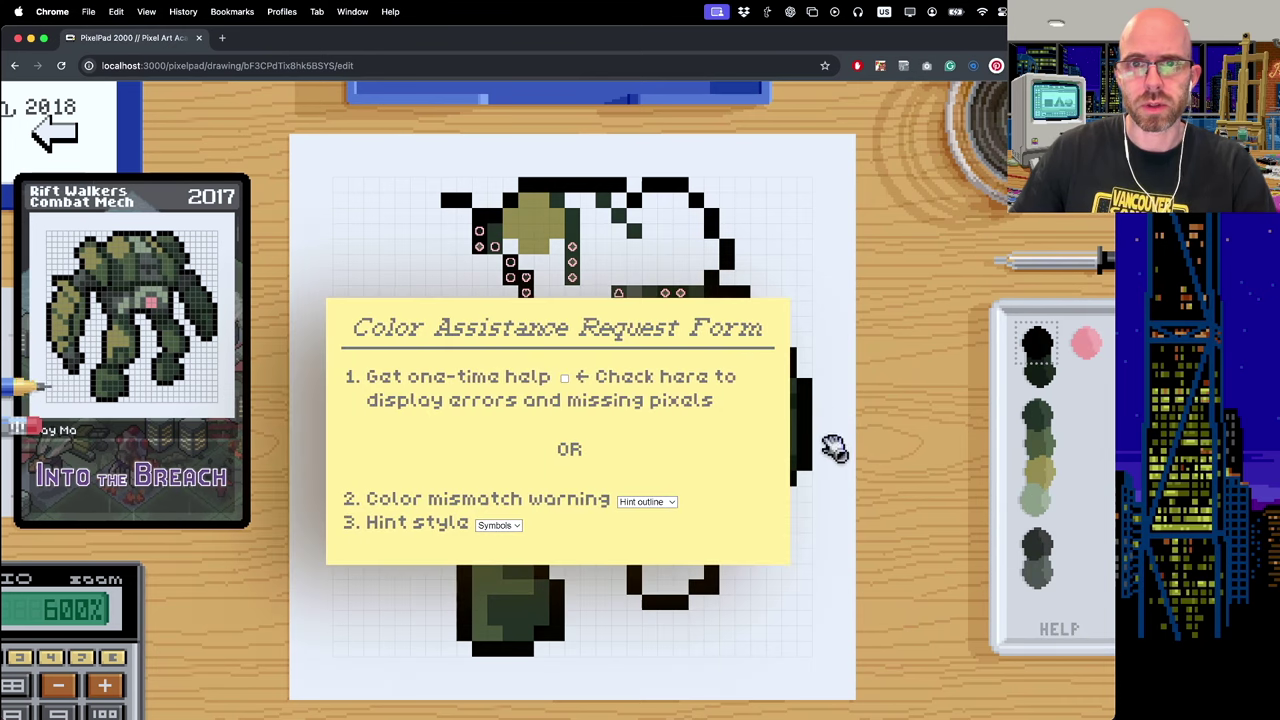
mouse_move(831, 449)
left_mouse_down()
mouse_move(814, 451)
mouse_move(832, 437)
left_mouse_up()
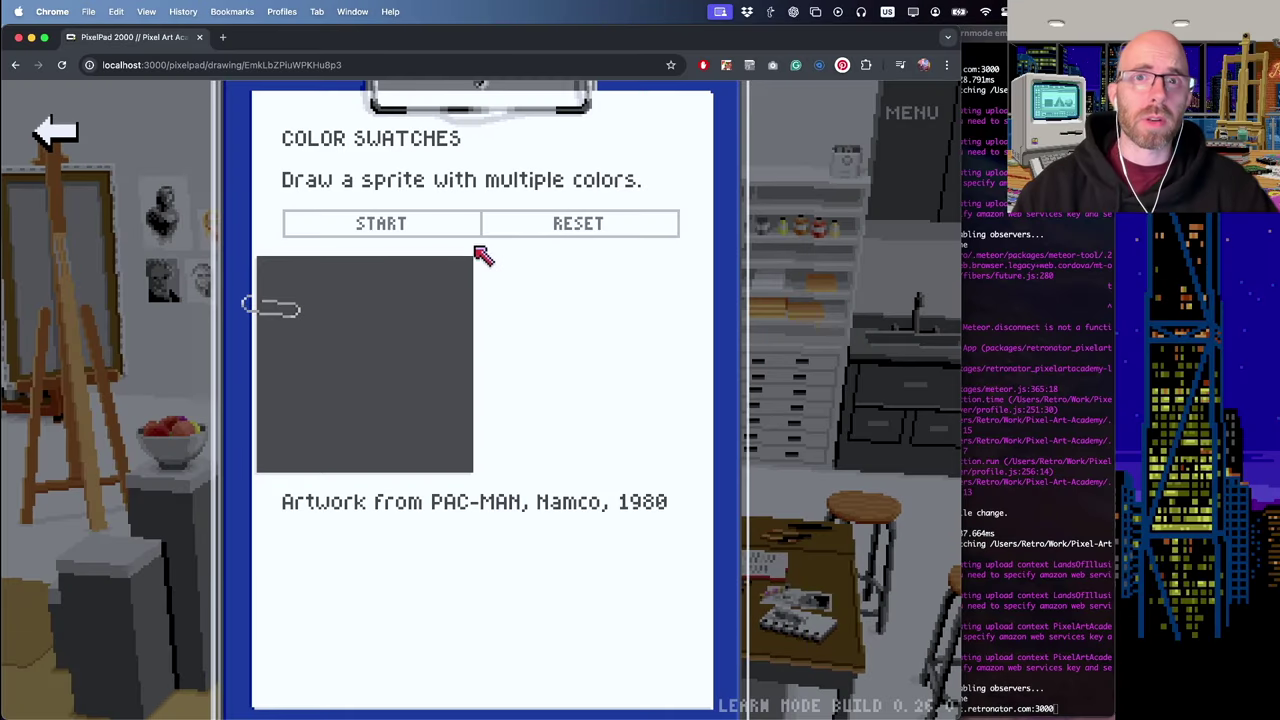
- Start the Color Swatches drawing and paint the left eye with a blue pupil and its surrounding white pixels
left_click(420, 225)
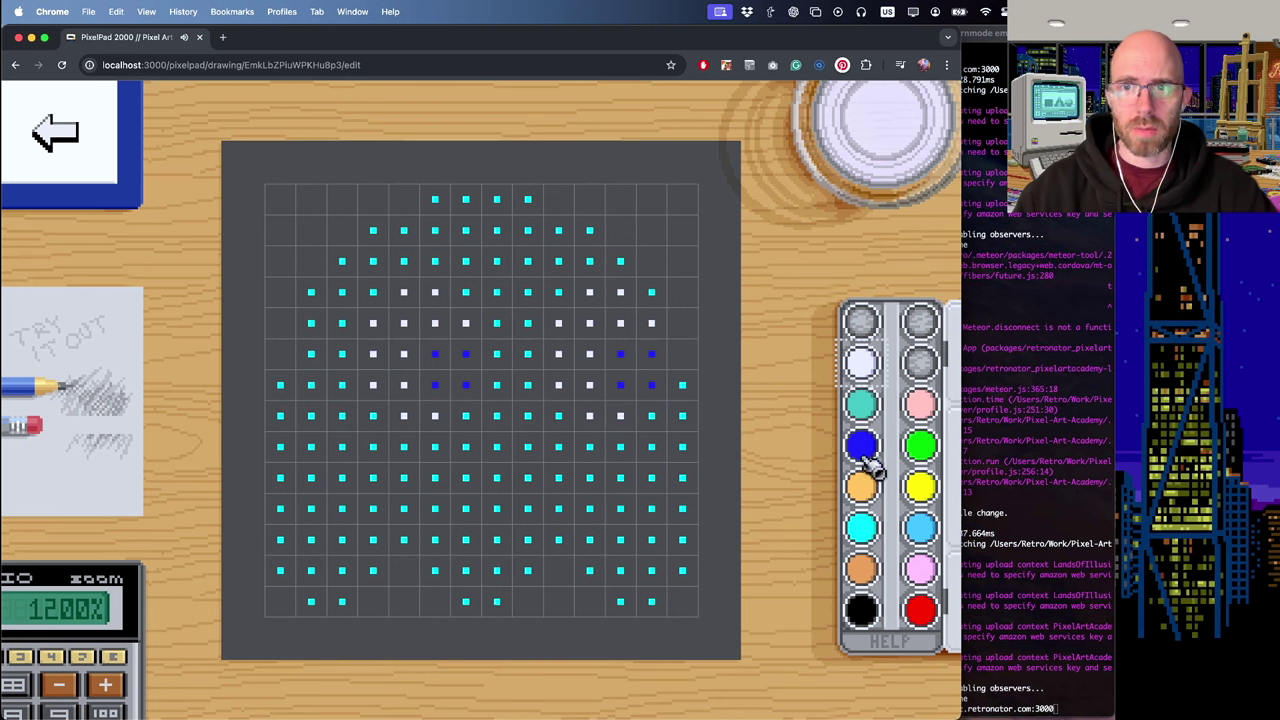
left_click(864, 452)
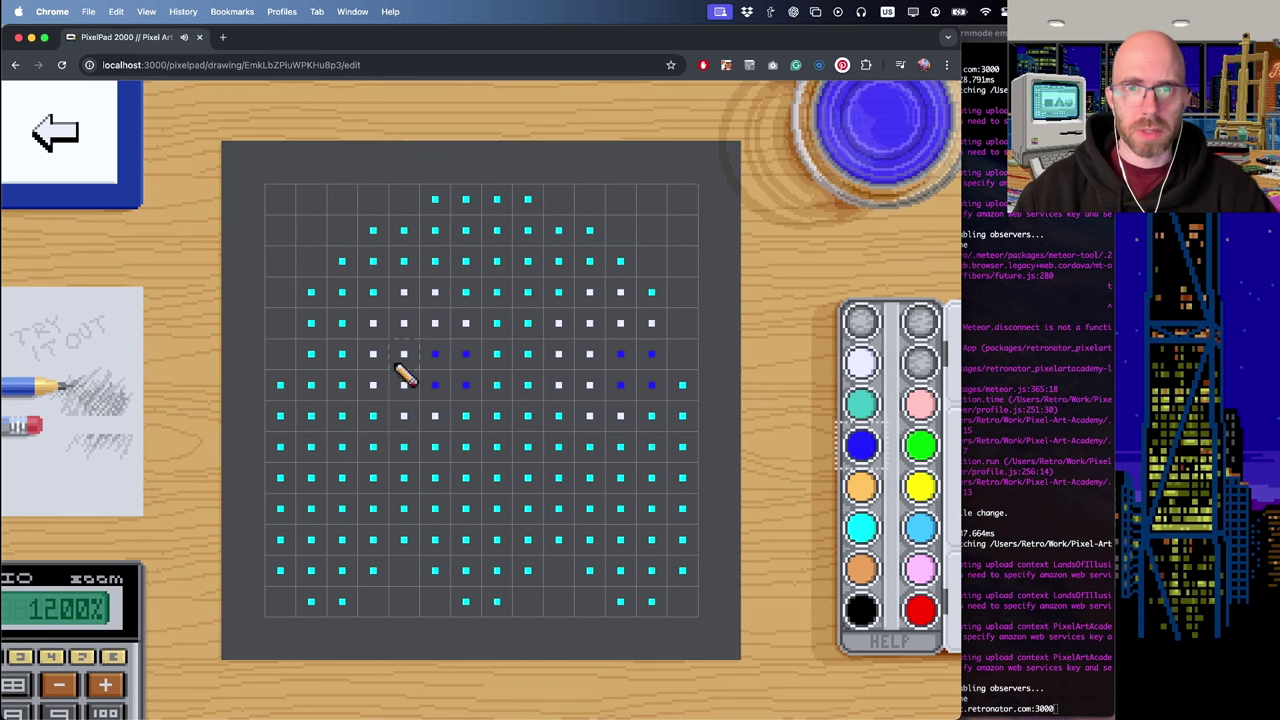
mouse_move(435, 356)
left_mouse_down()
mouse_move(449, 384)
mouse_move(466, 370)
left_mouse_up()
left_click(876, 370)
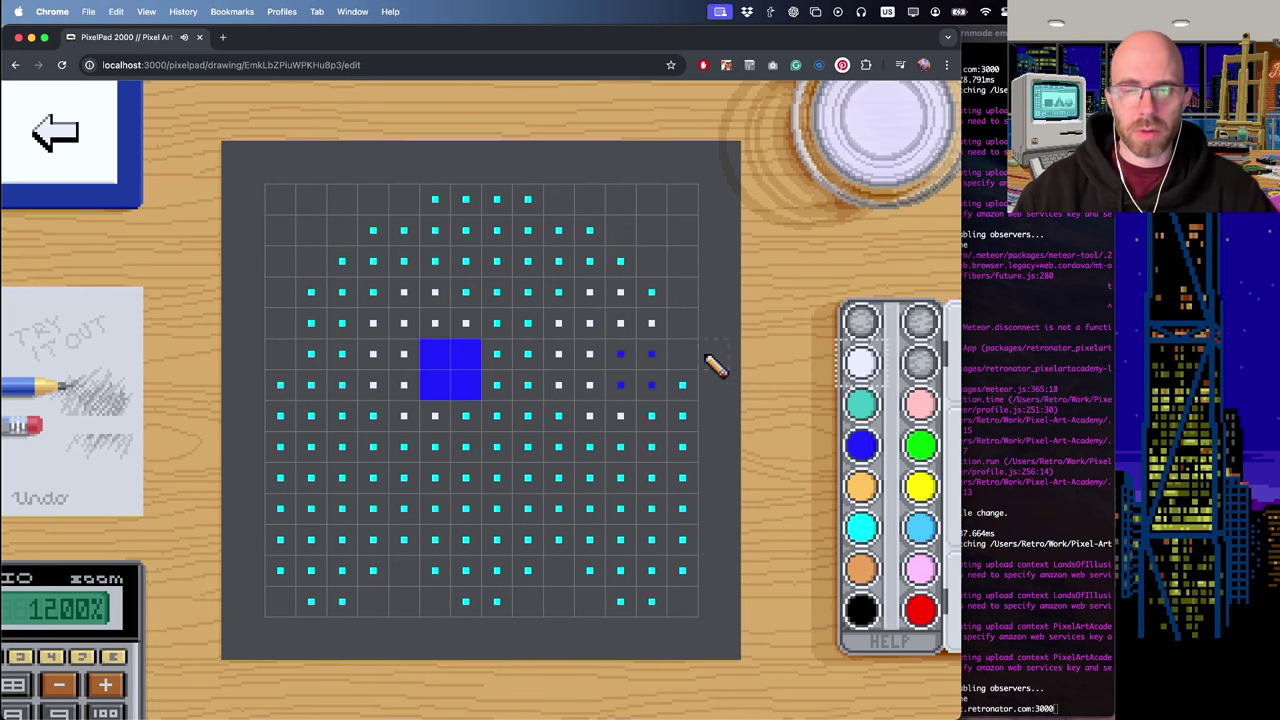
left_click_drag(455, 325, 430, 420)
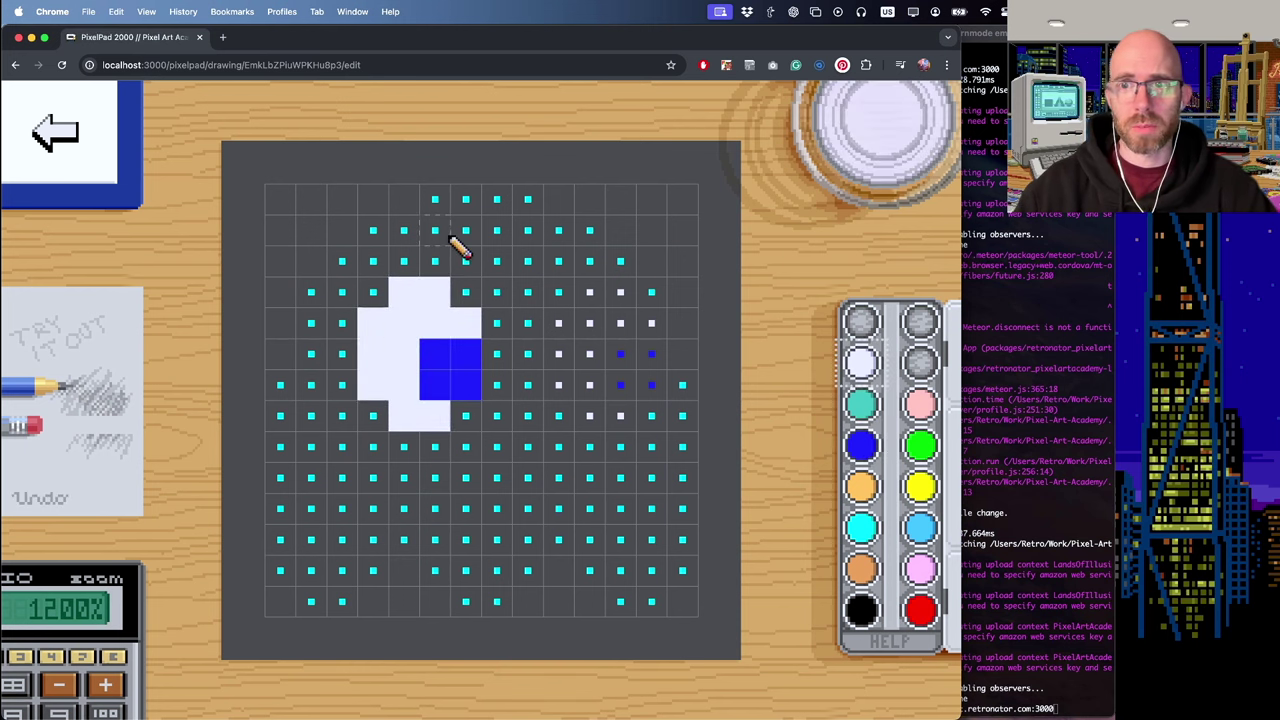
- Paint cyan-hinted pixels in the sprite's top two rows with the incorrect light blue
left_click(925, 532)
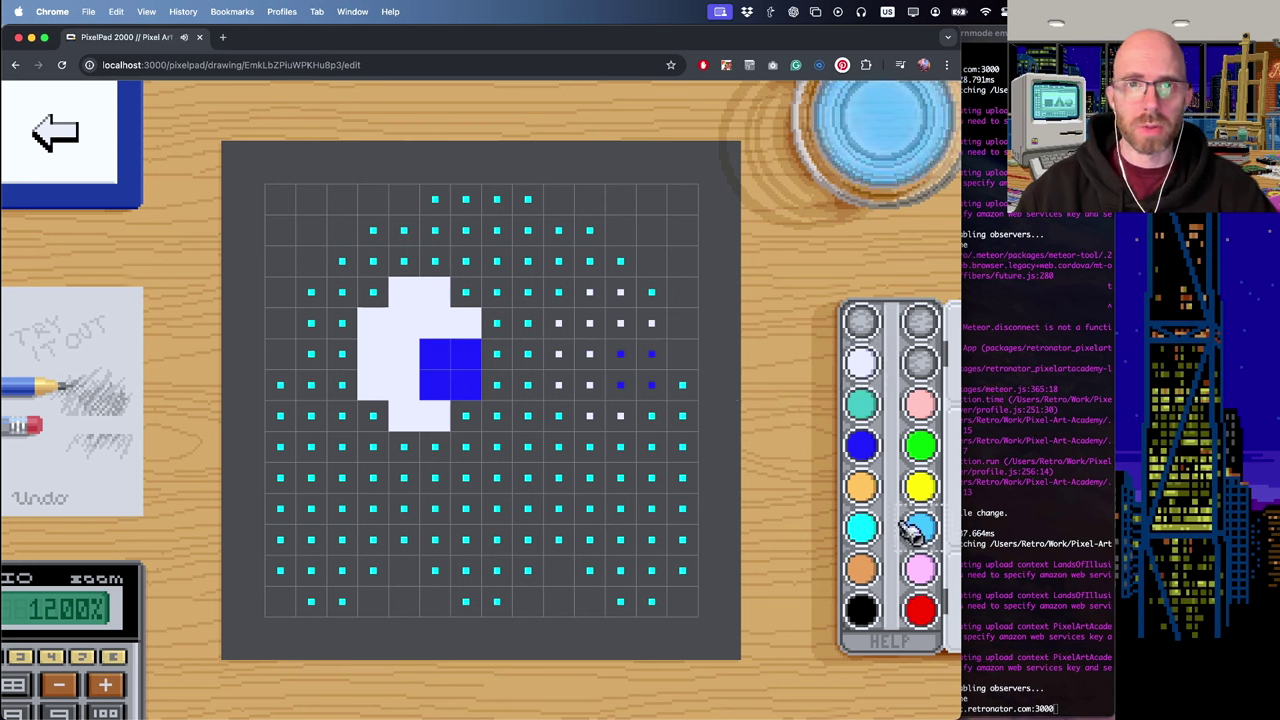
mouse_move(435, 200)
left_mouse_down()
mouse_move(470, 200)
mouse_move(466, 229)
mouse_move(507, 215)
mouse_move(559, 243)
left_mouse_up()
left_click(416, 238)
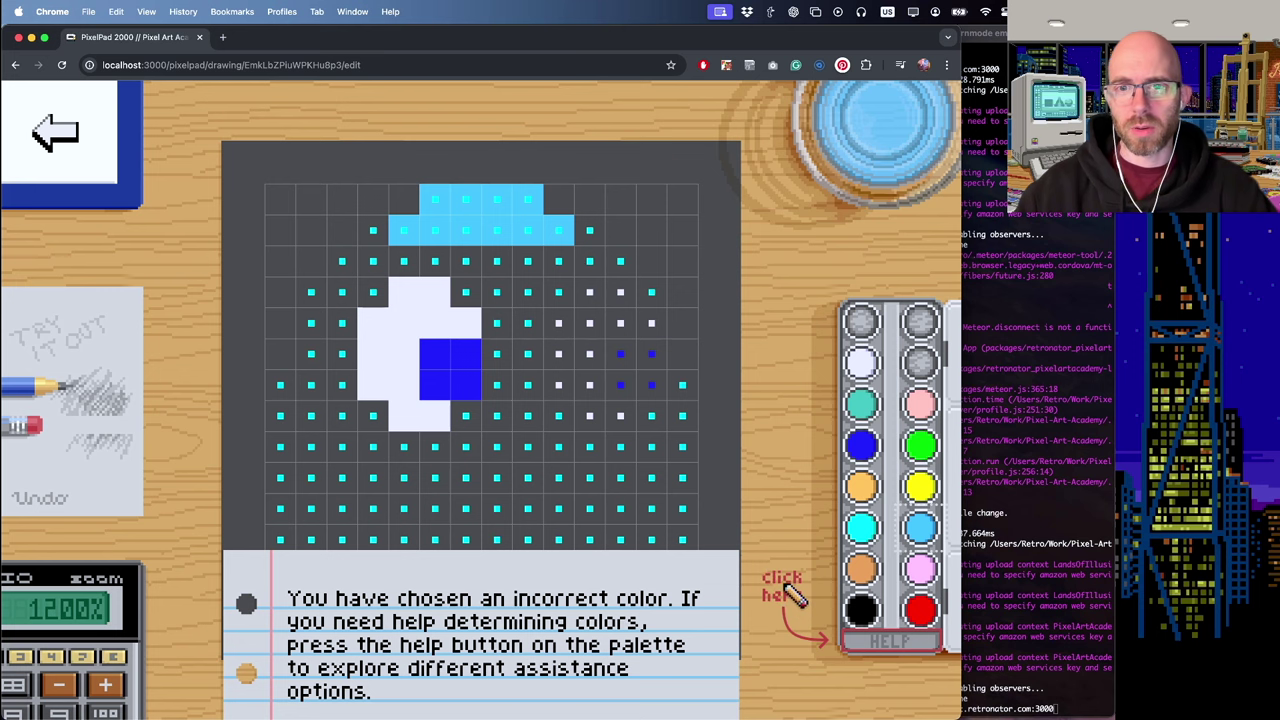
- Open the color assistance request form and request one-time highlighting of incorrect colors and missing pixels
mouse_move(727, 473)
left_mouse_down()
mouse_move(726, 457)
mouse_move(689, 463)
mouse_move(780, 471)
mouse_move(691, 449)
left_mouse_up()
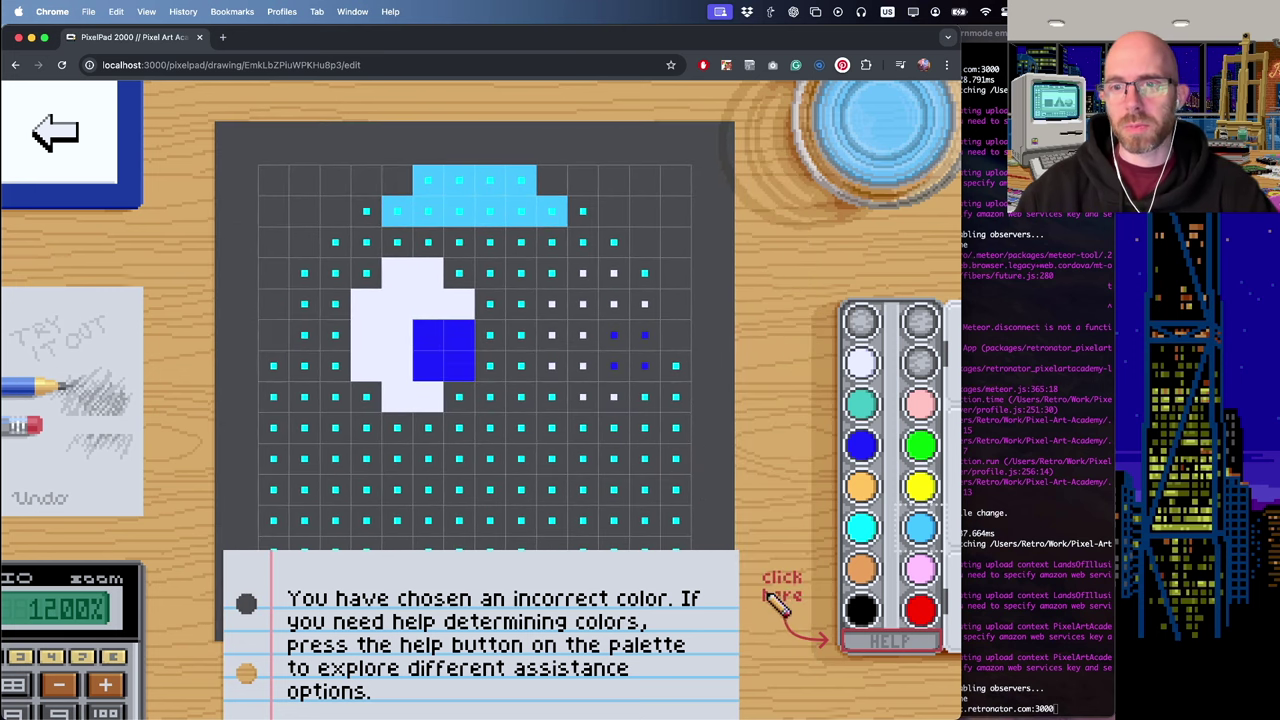
left_click(889, 641)
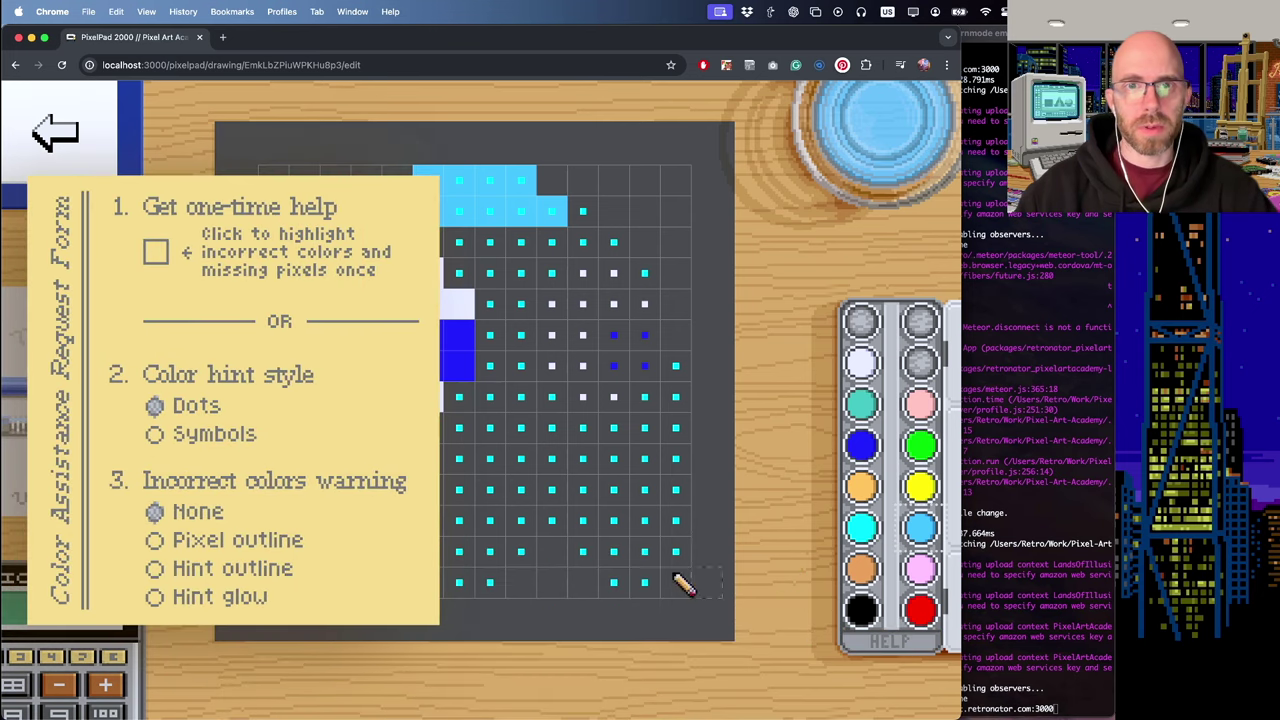
mouse_move(524, 398)
left_mouse_down()
mouse_move(611, 450)
mouse_move(665, 450)
left_mouse_up()
key("minus")
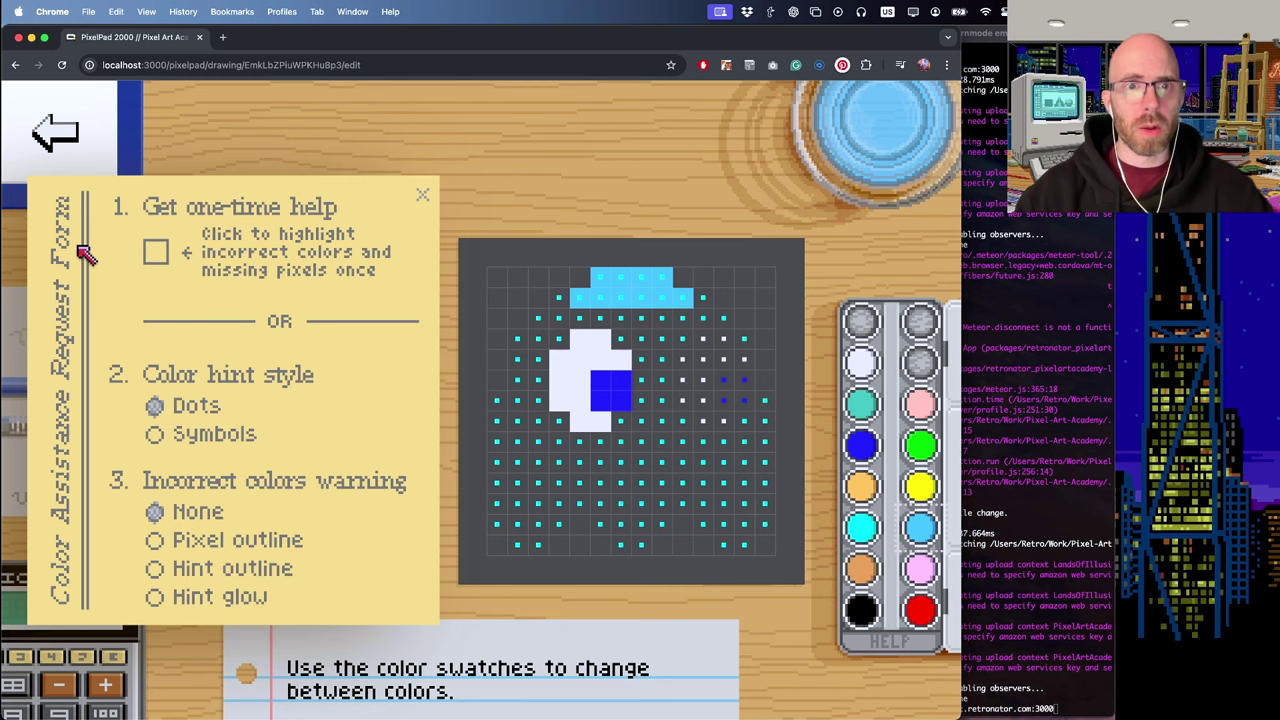
left_click(157, 252)
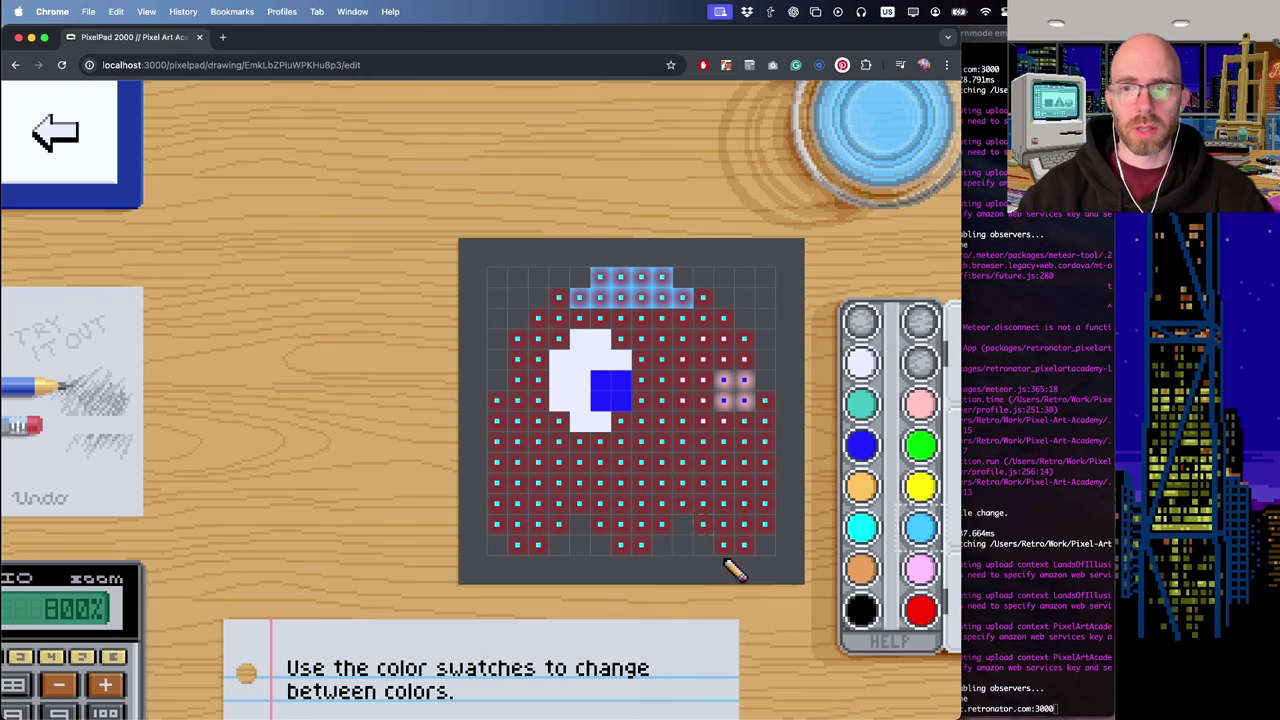
- Reopen the color assistance form and compare the Symbols and Dots hint styles, ending on Dots
left_click(888, 643)
left_click(158, 436)
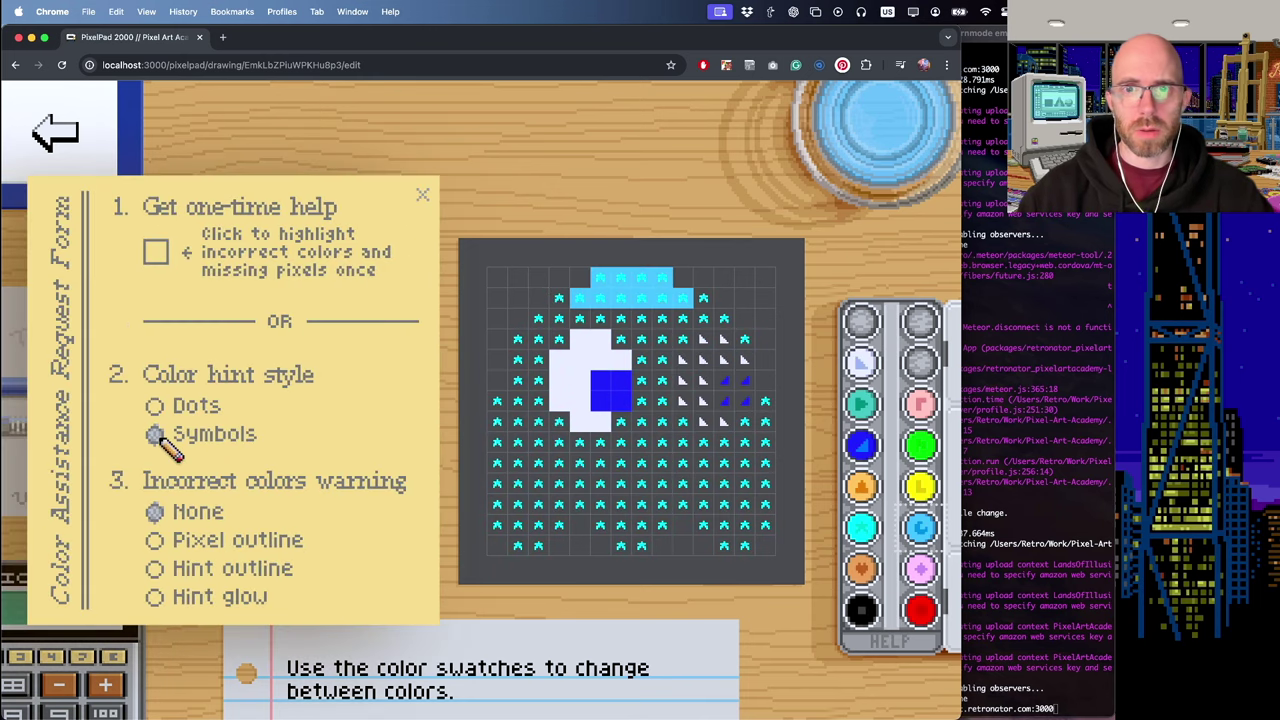
left_click(157, 406)
left_click(155, 436)
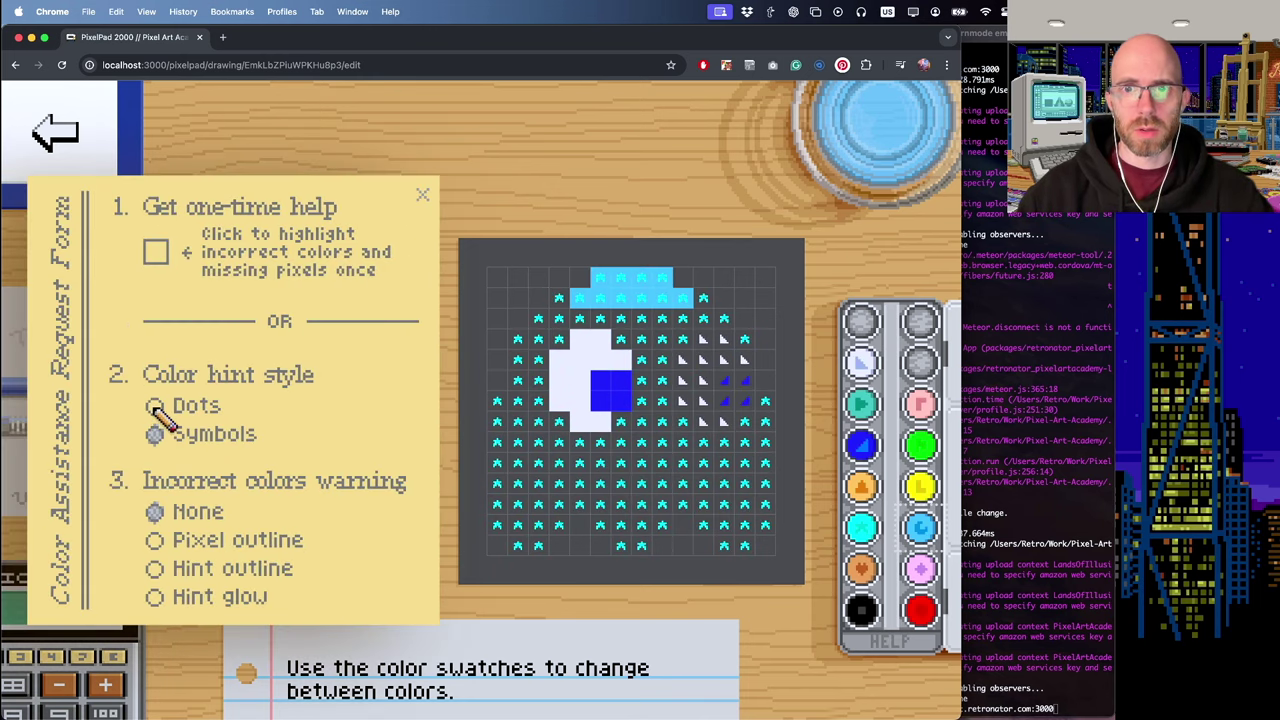
left_click(156, 406)
left_click(155, 436)
left_click(156, 406)
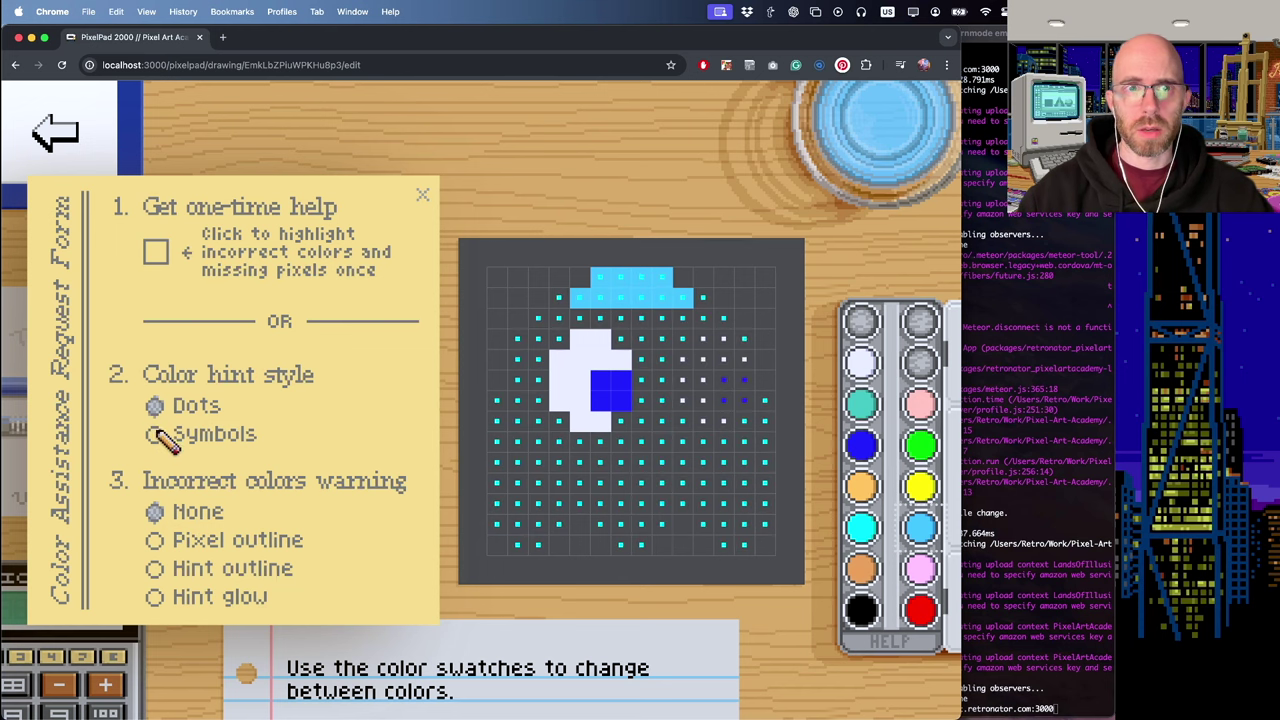
- Try the Pixel outline, Hint outline and Hint glow warnings, set Pixel outline, and close the form
left_click(156, 541)
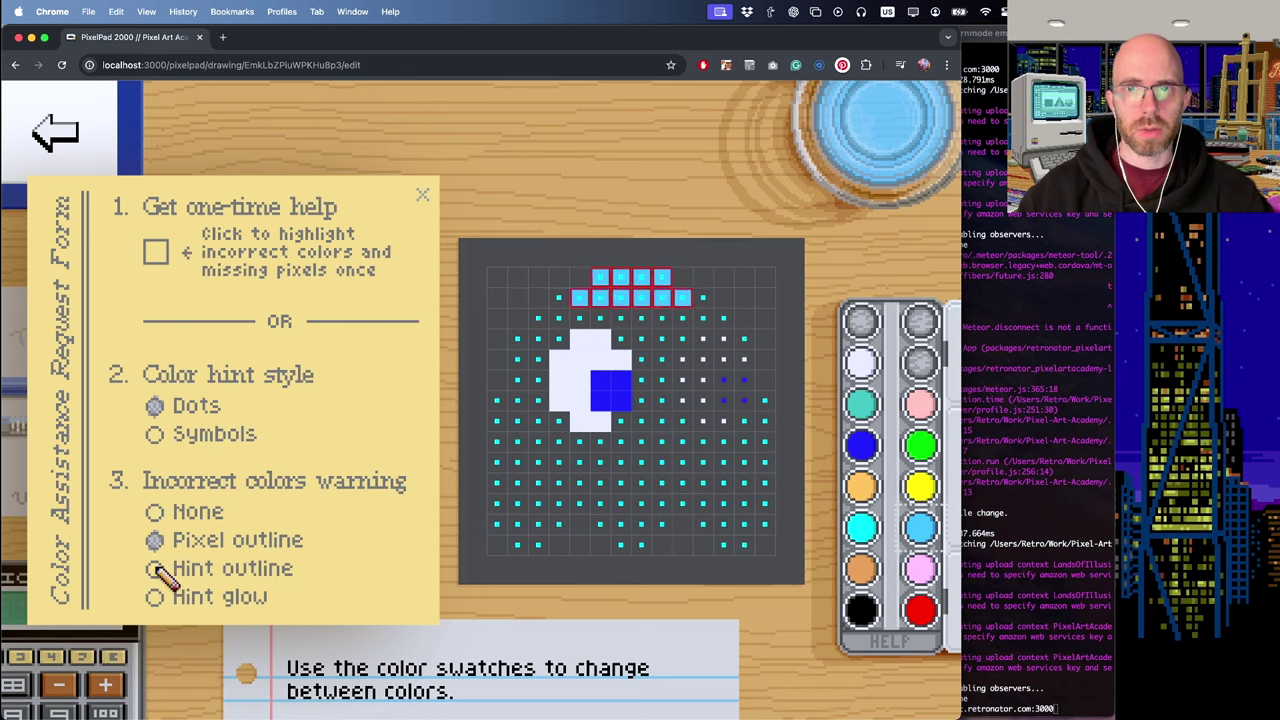
left_click(156, 569)
left_click(156, 597)
left_click(156, 541)
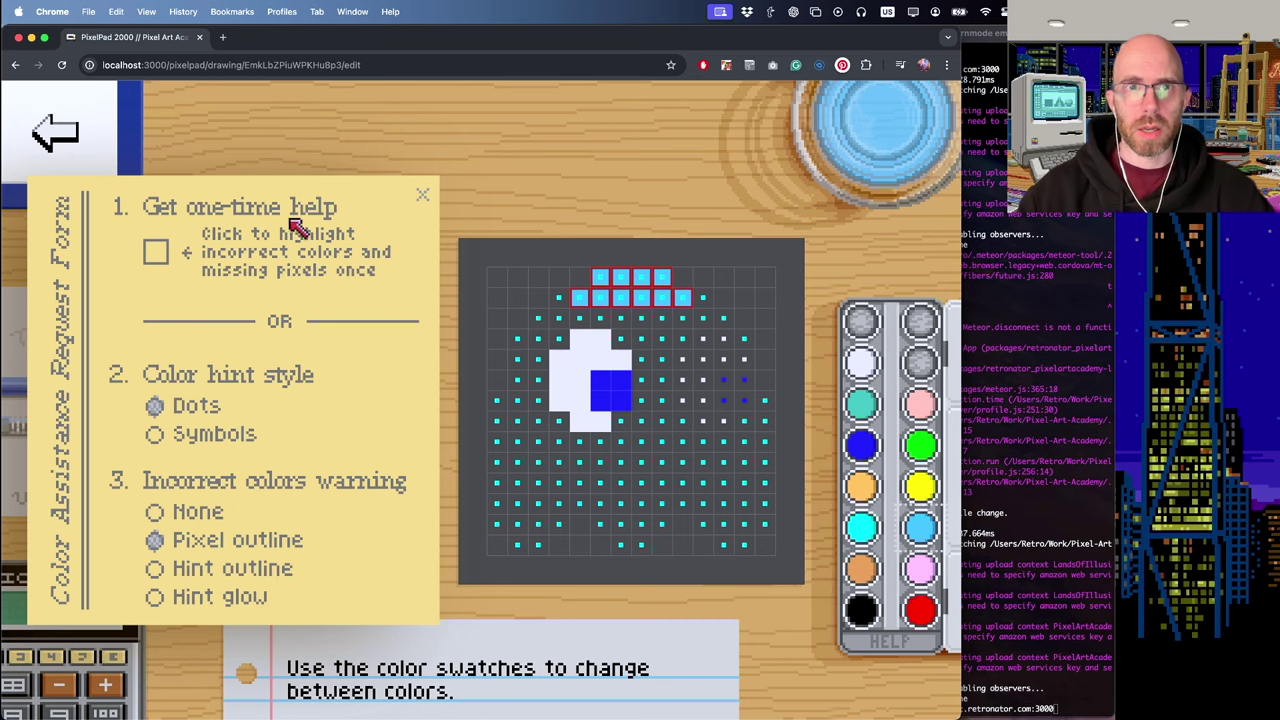
left_click(428, 200)
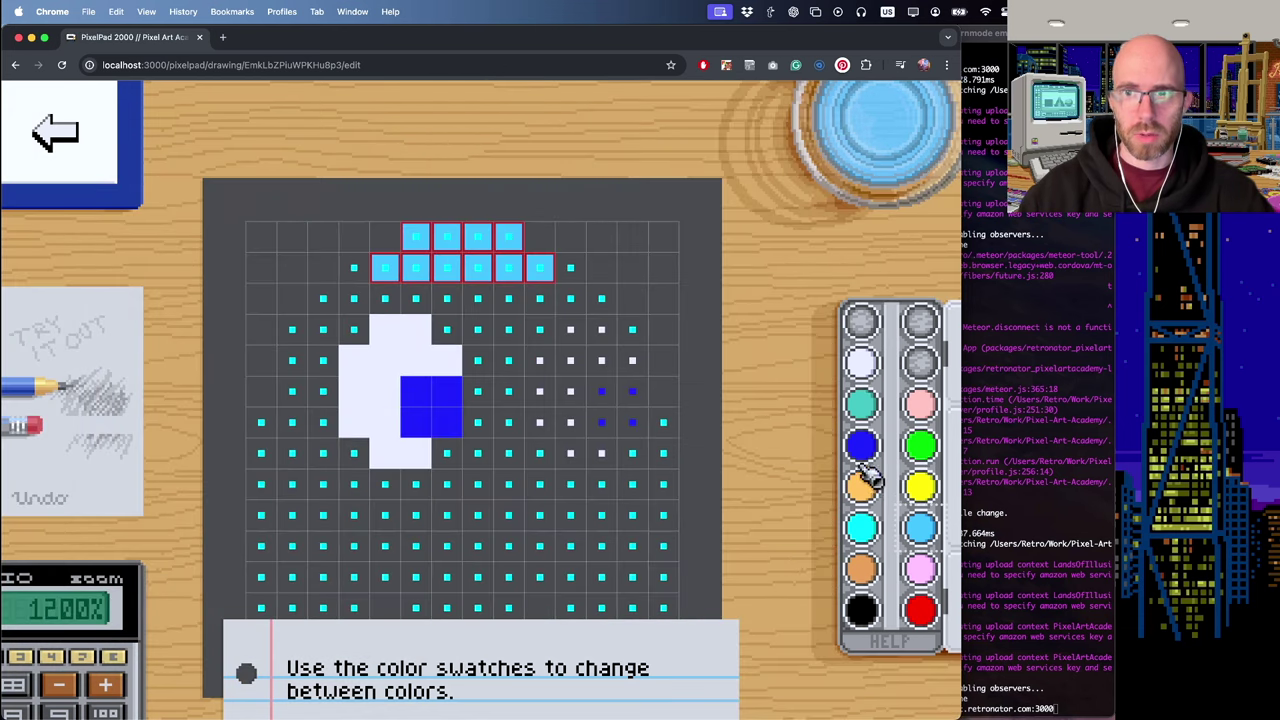
- Paint the light blue top and neighboring cyan-hinted pixels cyan, and the right eye's white-hinted pixels pink
mouse_move(380, 263)
left_mouse_down()
mouse_move(434, 267)
mouse_move(454, 244)
mouse_move(498, 278)
mouse_move(545, 298)
mouse_move(561, 278)
mouse_move(577, 309)
mouse_move(604, 329)
left_mouse_up()
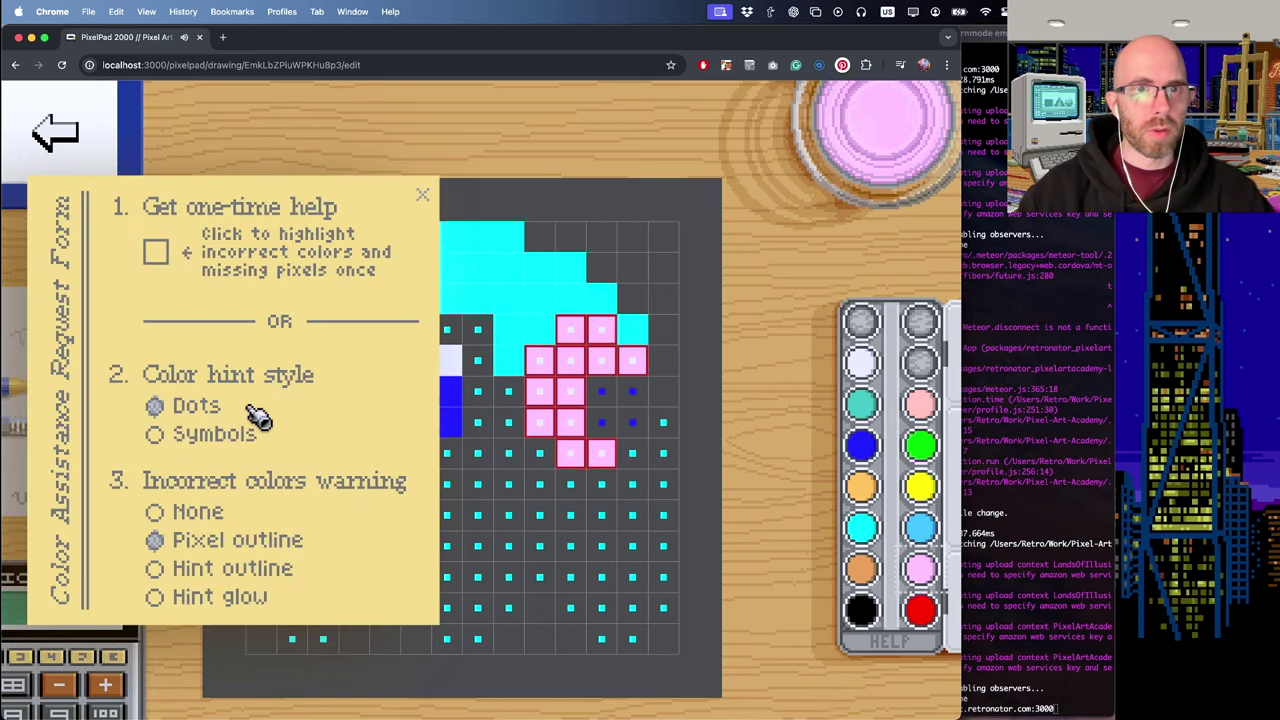
- Set the color hint style to Symbols and compare the incorrect color warnings, choosing Hint outline
left_click(204, 436)
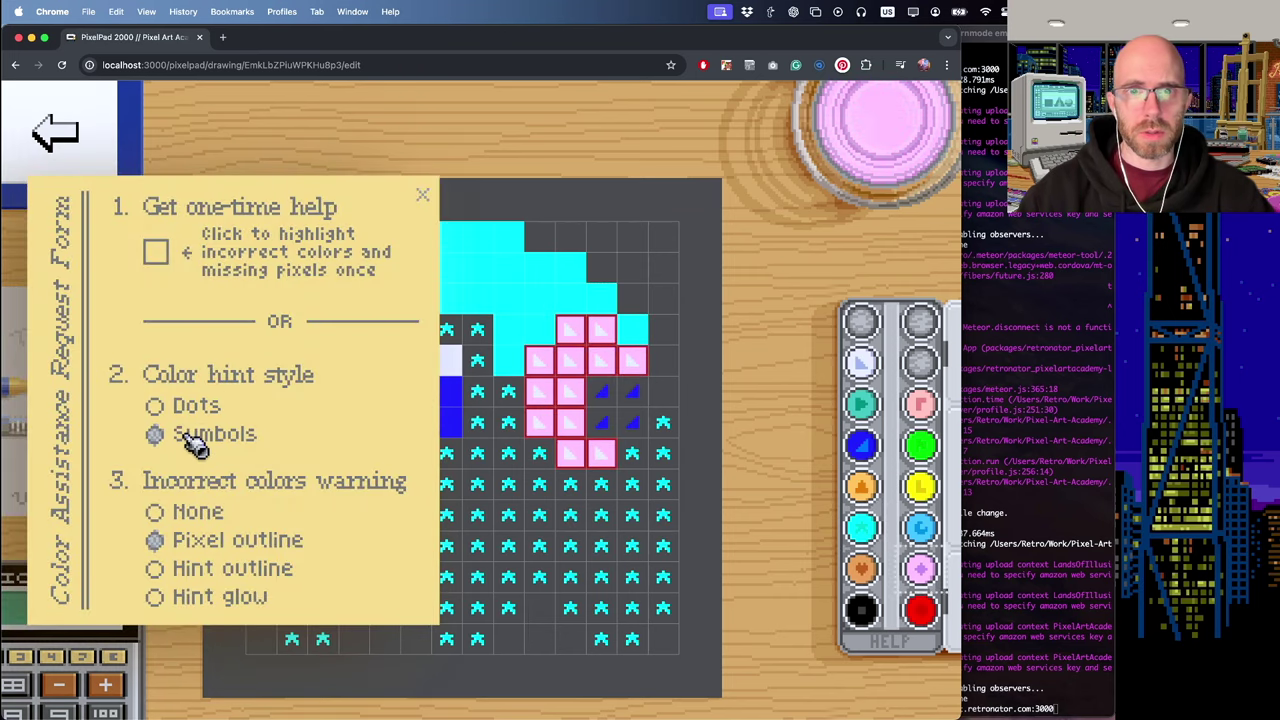
left_click(210, 570)
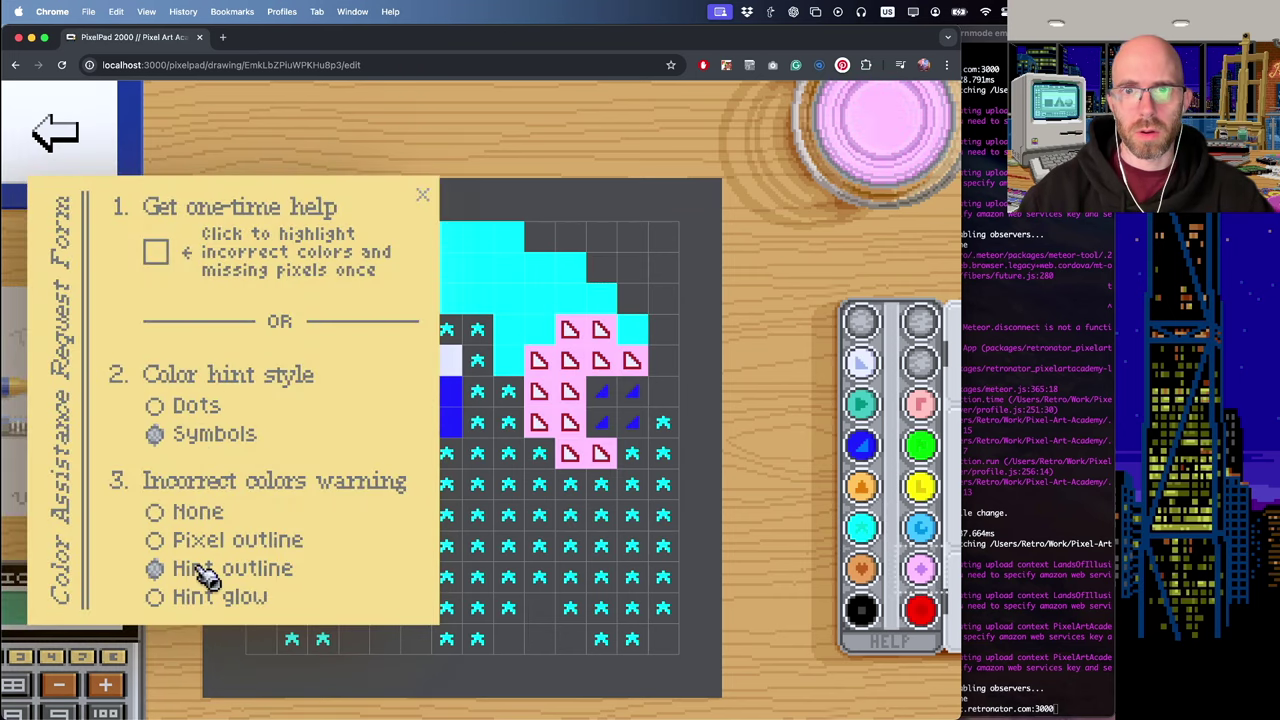
left_click(206, 542)
left_click(203, 570)
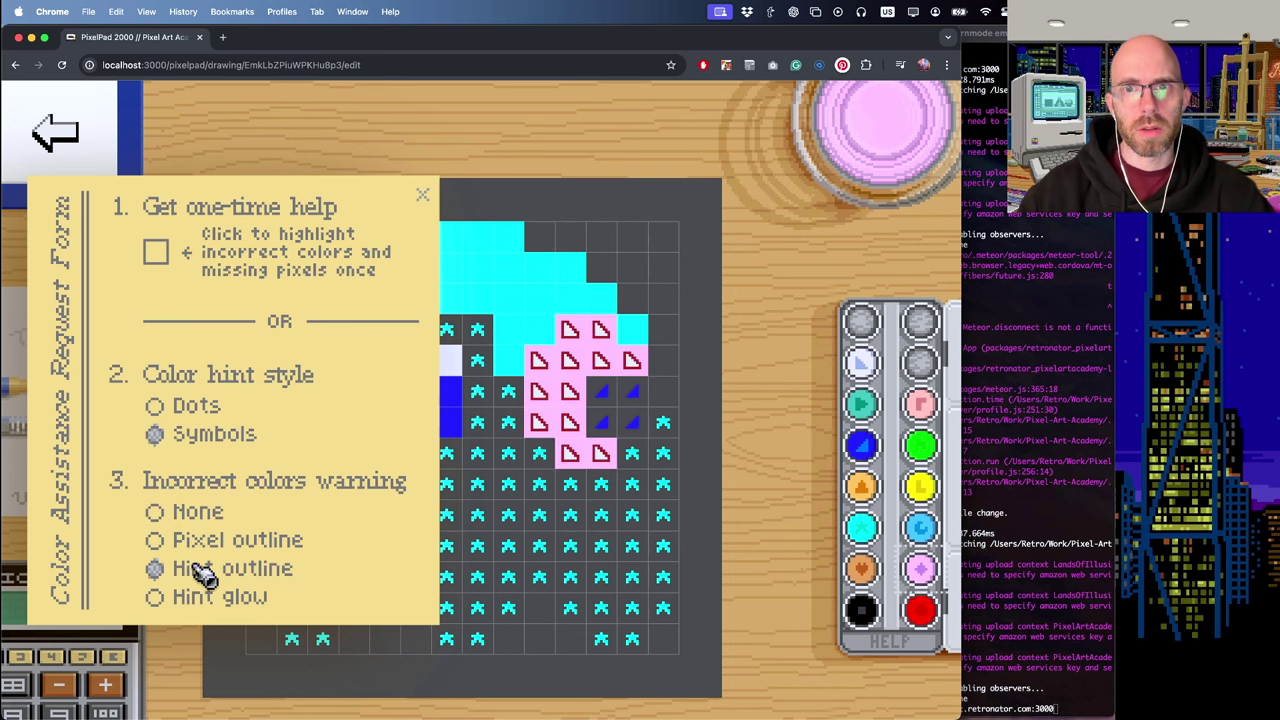
left_click(213, 600)
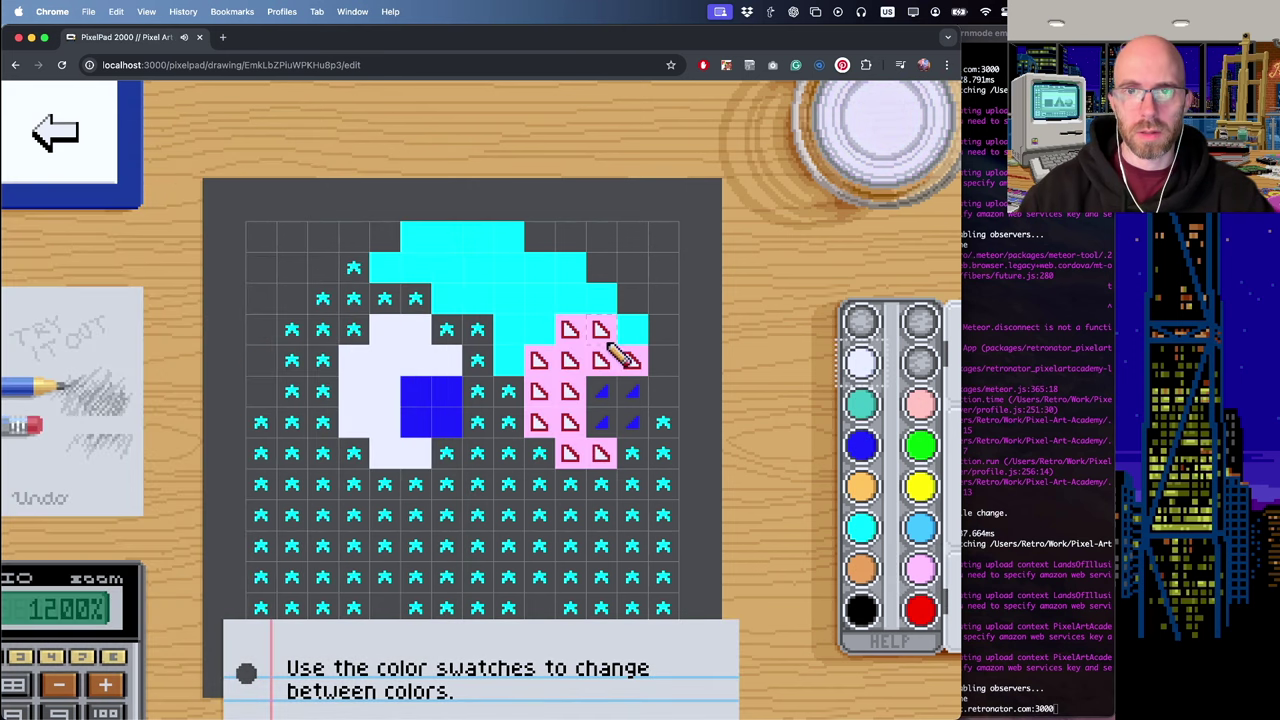
- Try recoloring the right eye's pink pixels white, and undo the change
mouse_move(604, 328)
left_mouse_down()
mouse_move(608, 357)
mouse_move(586, 337)
mouse_move(536, 390)
left_mouse_up()
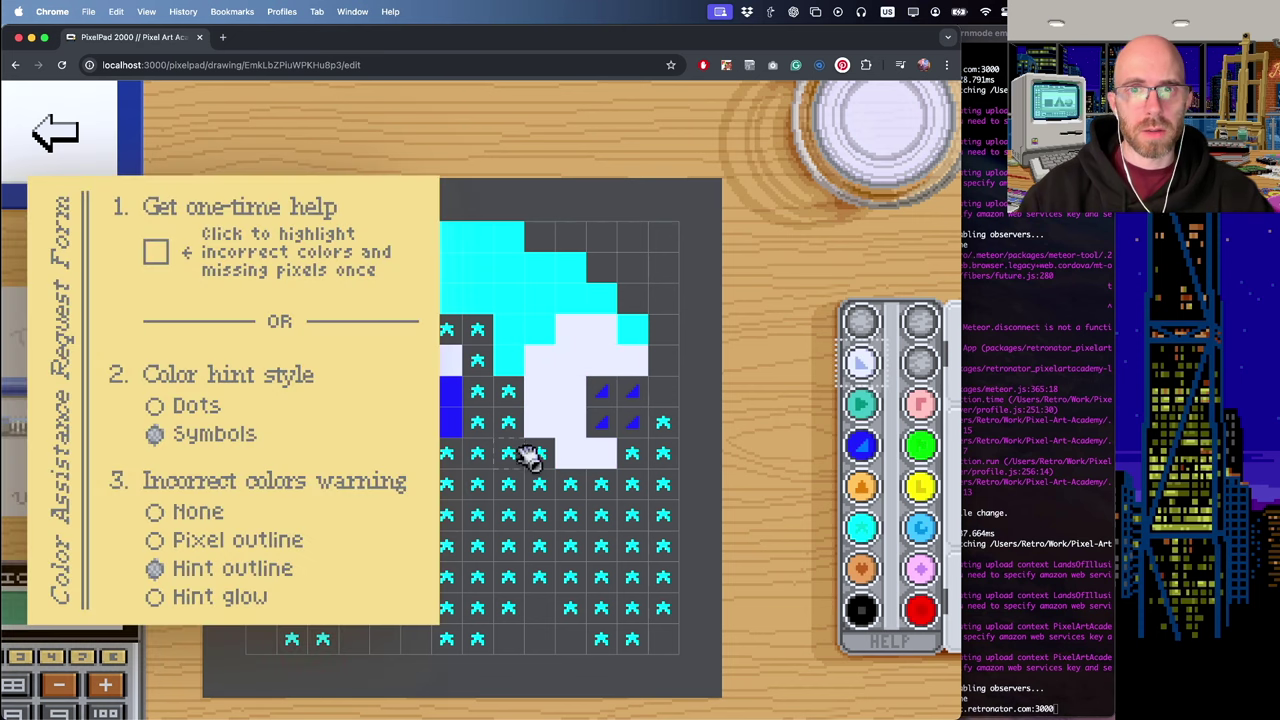
left_click_drag(529, 457, 518, 485)
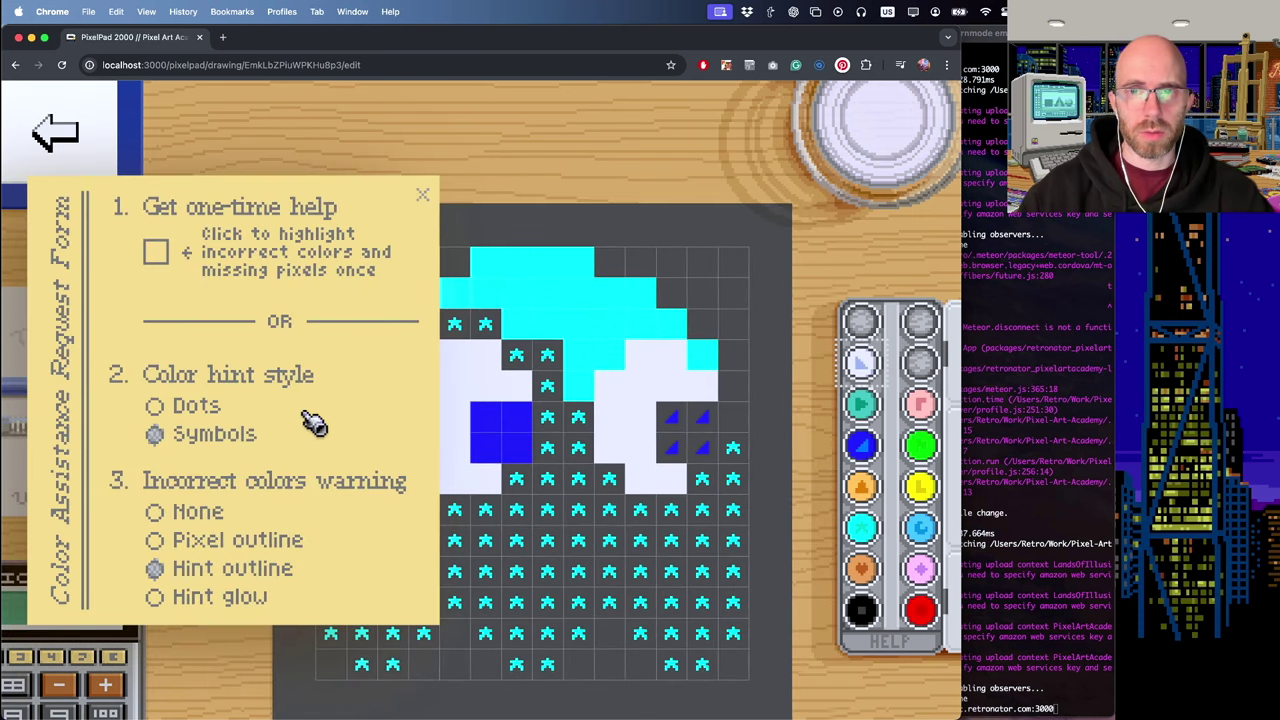
key("super+z")
- Compare the Dots and Symbols hint styles and examine the outlined symbols on the pink eye pixels at different zoom levels
left_click(215, 408)
left_click(220, 433)
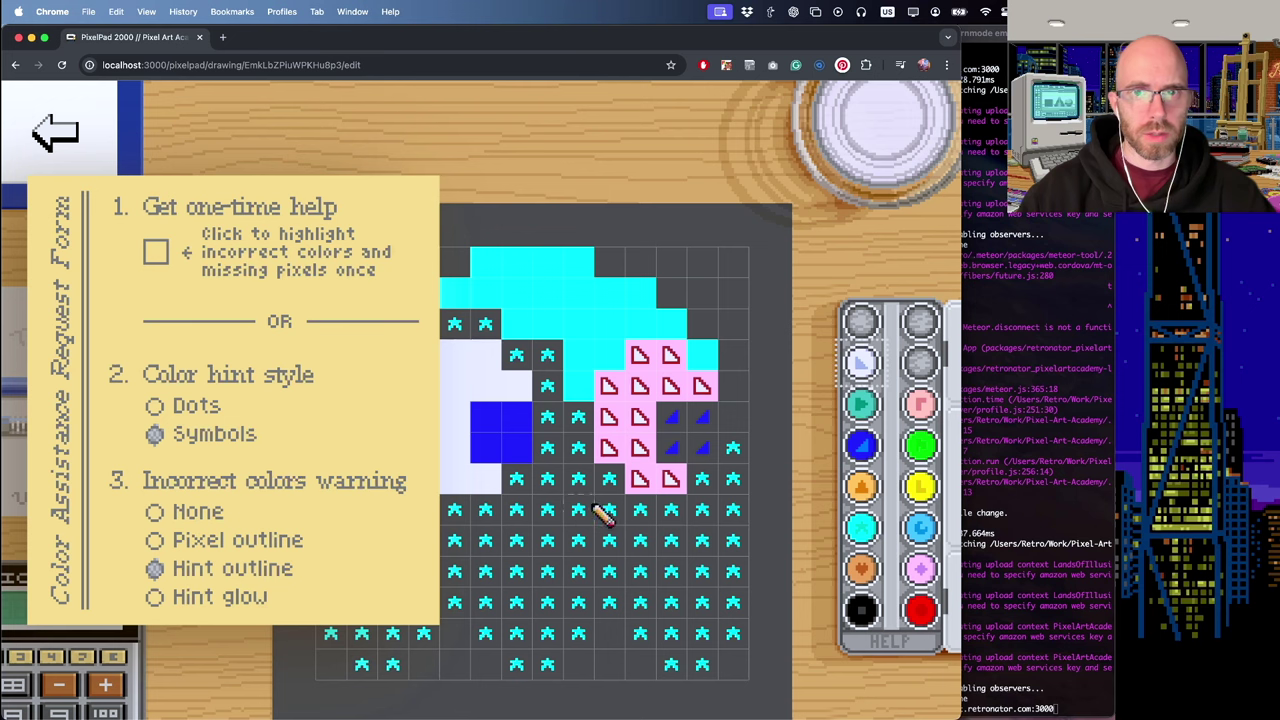
scroll(606, 496, "up", 1)
scroll(604, 488, "down", 3)
left_click_drag(583, 509, 532, 501)
scroll(680, 480, "up", 4)
scroll(676, 476, "down", 1)
scroll(680, 480, "down", 1)
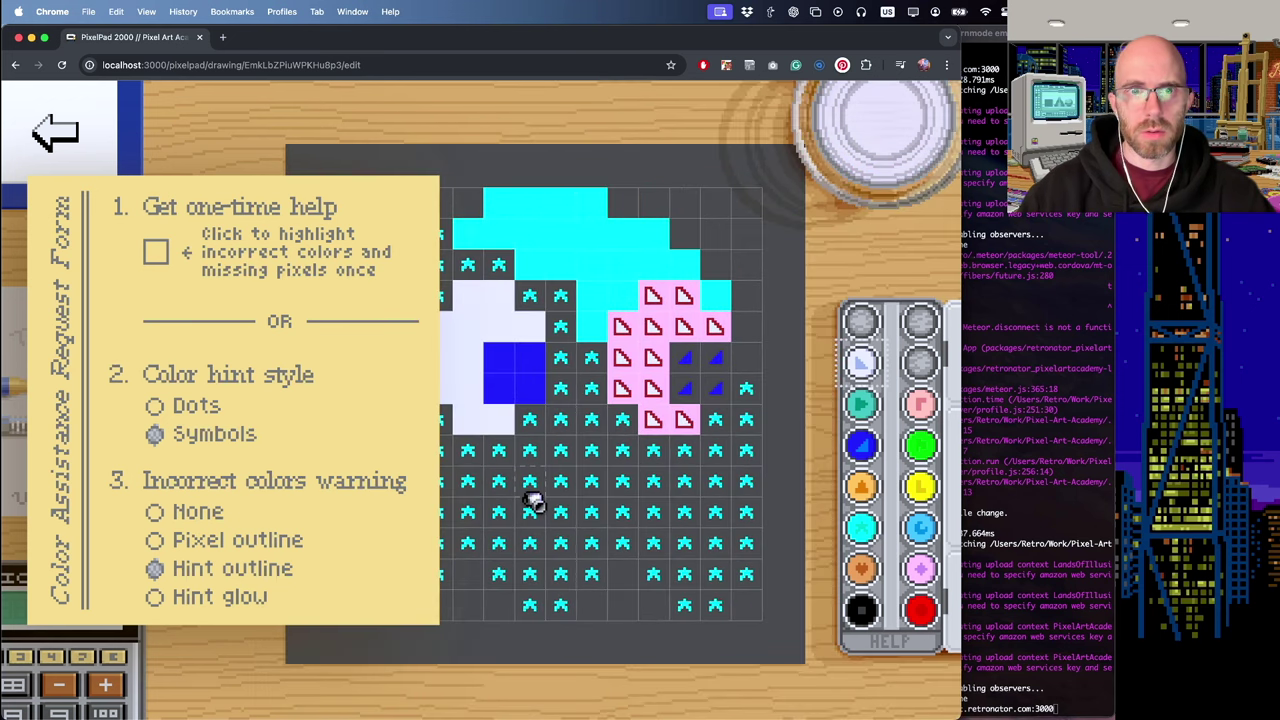
- Dismiss the color assistance form and exit the drawing editor for the Color Swatches sprite
left_click(885, 644)
left_click(890, 645)
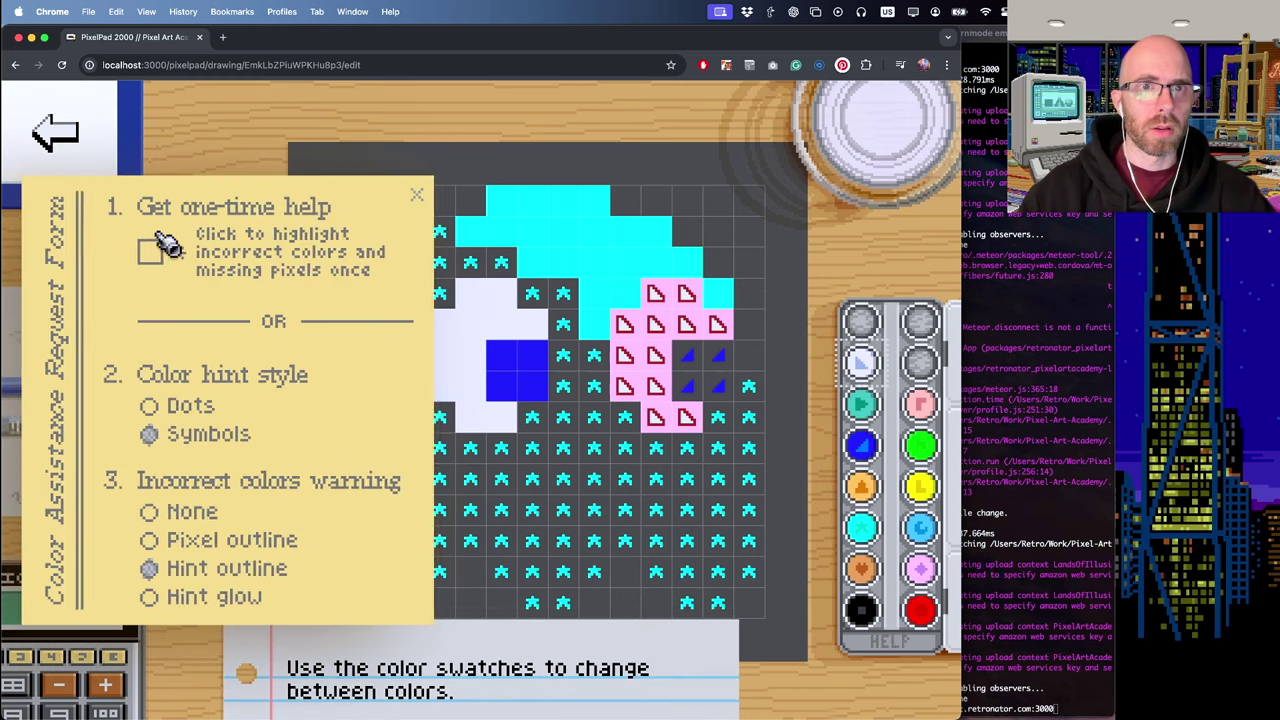
key("Escape")
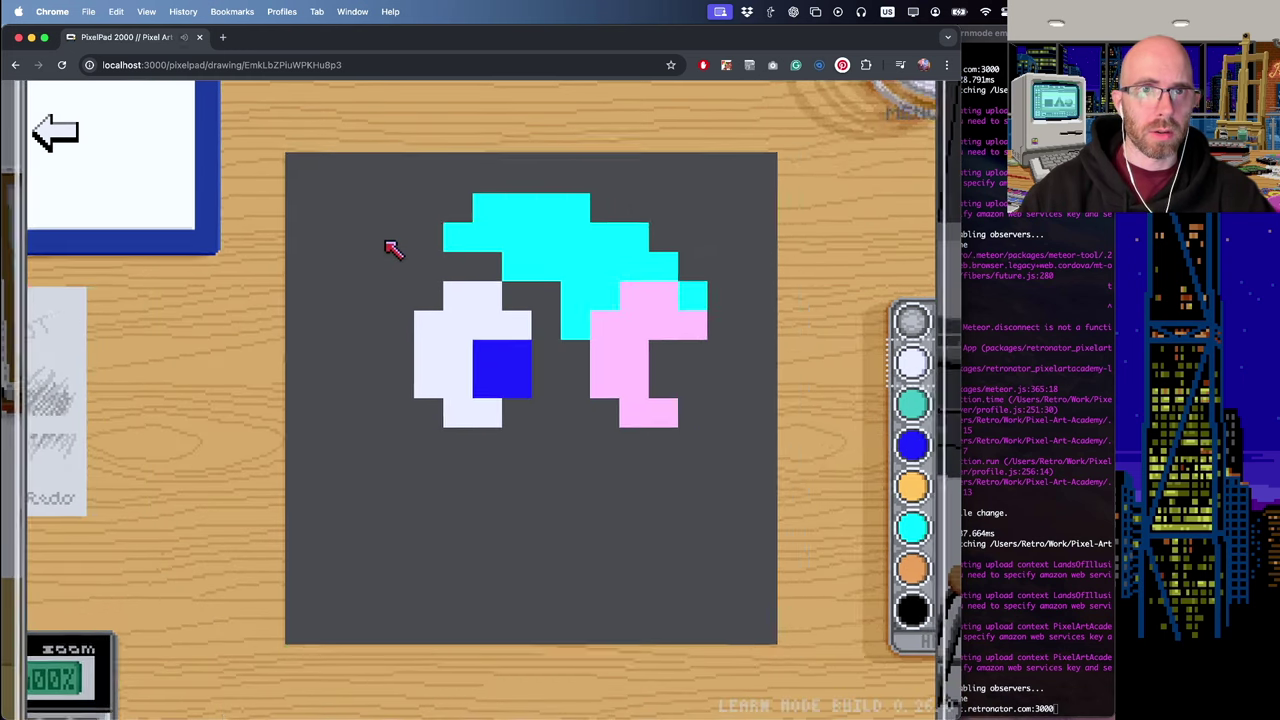